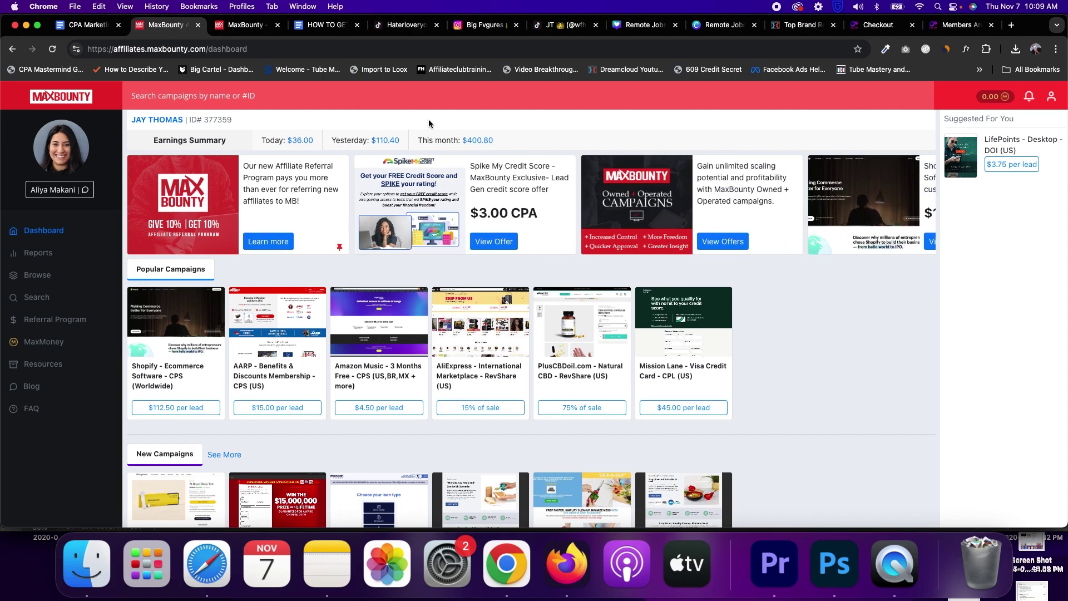
- Reload the MaxBounty affiliate dashboard to check the current earnings summary, and bring up the MaxBounty homepage
left_click(52, 49)
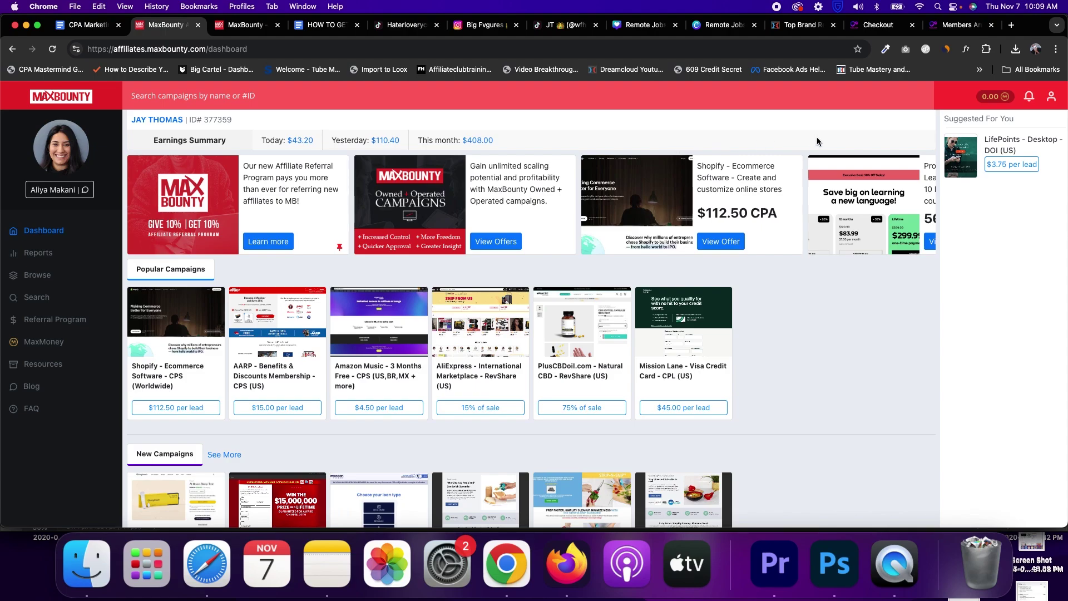
left_click(1007, 6)
left_click(846, 111)
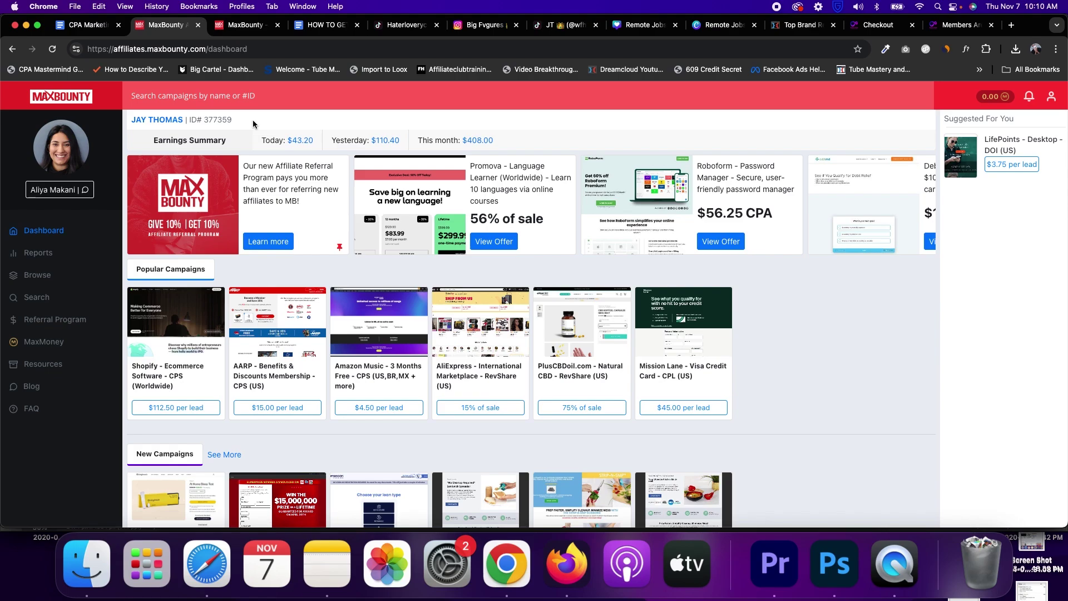
left_click(248, 30)
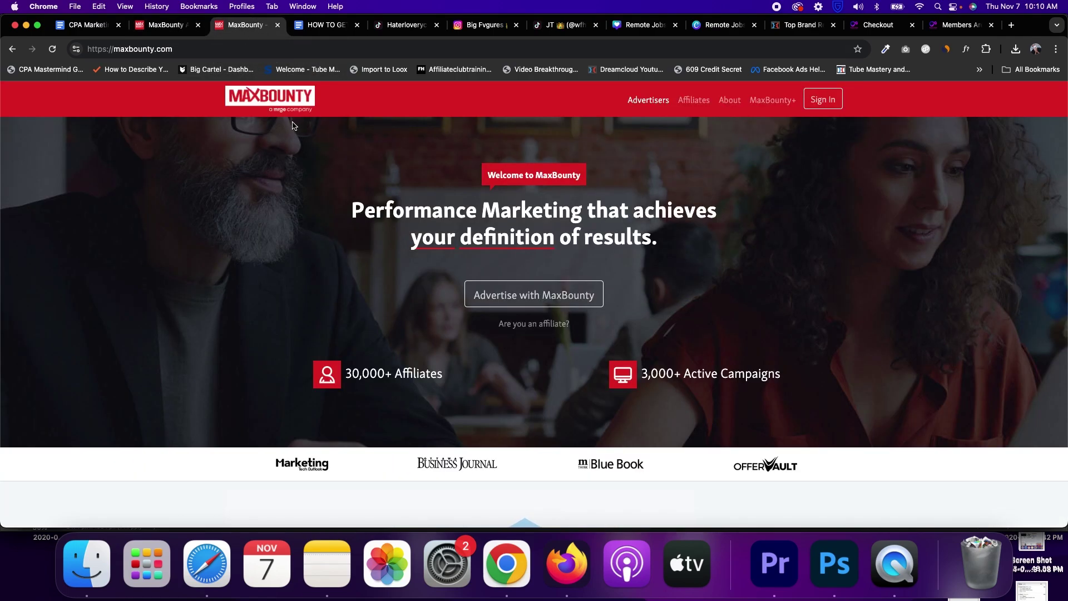
- Open the "HOW TO GET APPROVED IN MAXBOUNTY IN 24 HOURS OR LESS" document and examine its steps and application questions
left_click(300, 32)
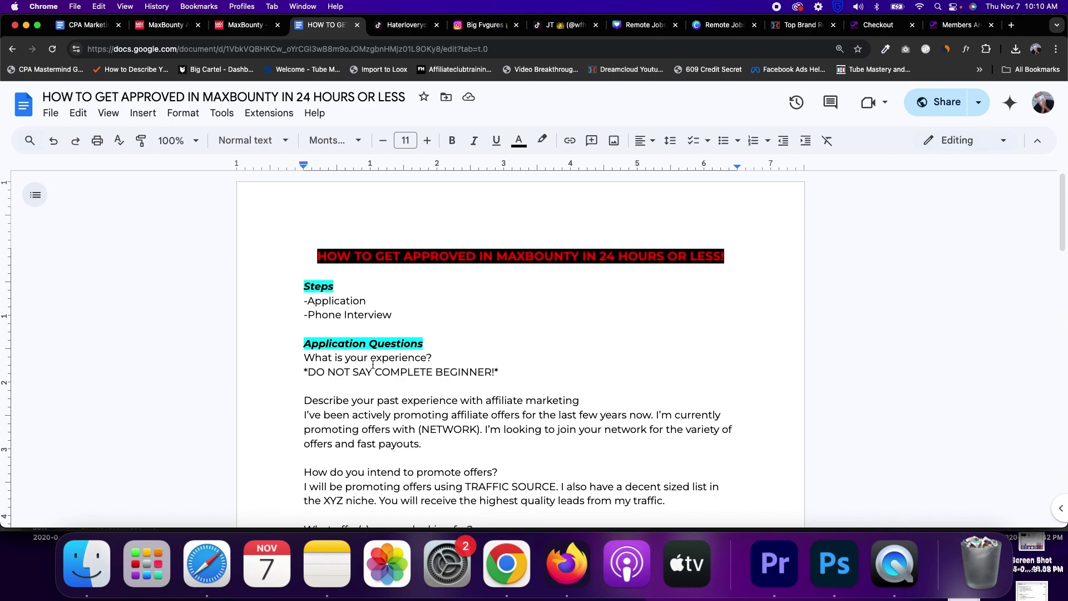
scroll(373, 364, "down", 3)
scroll(372, 364, "down", 1)
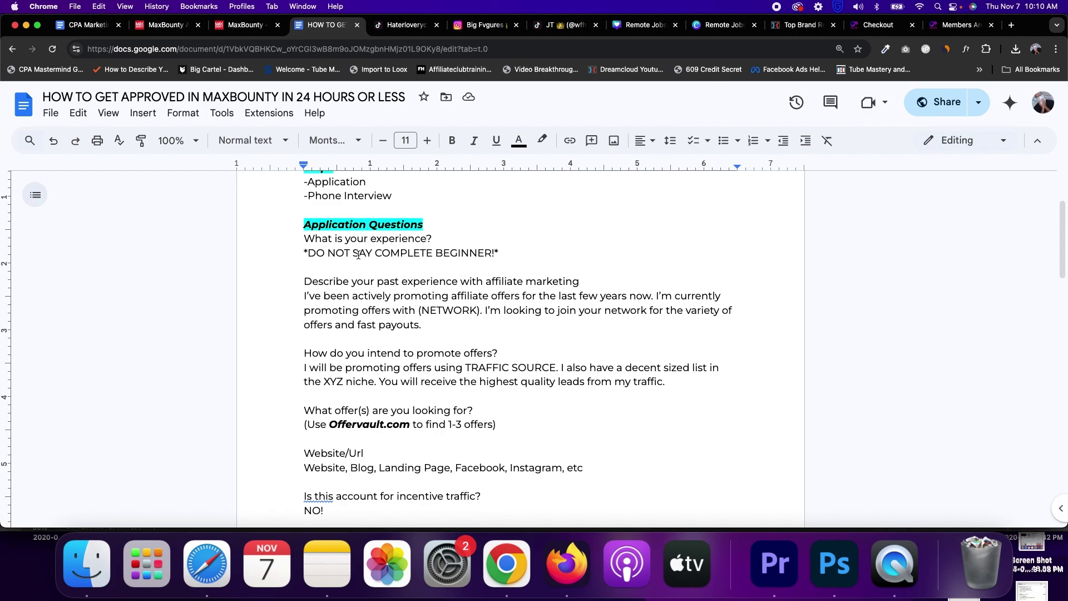
scroll(334, 291, "down", 4)
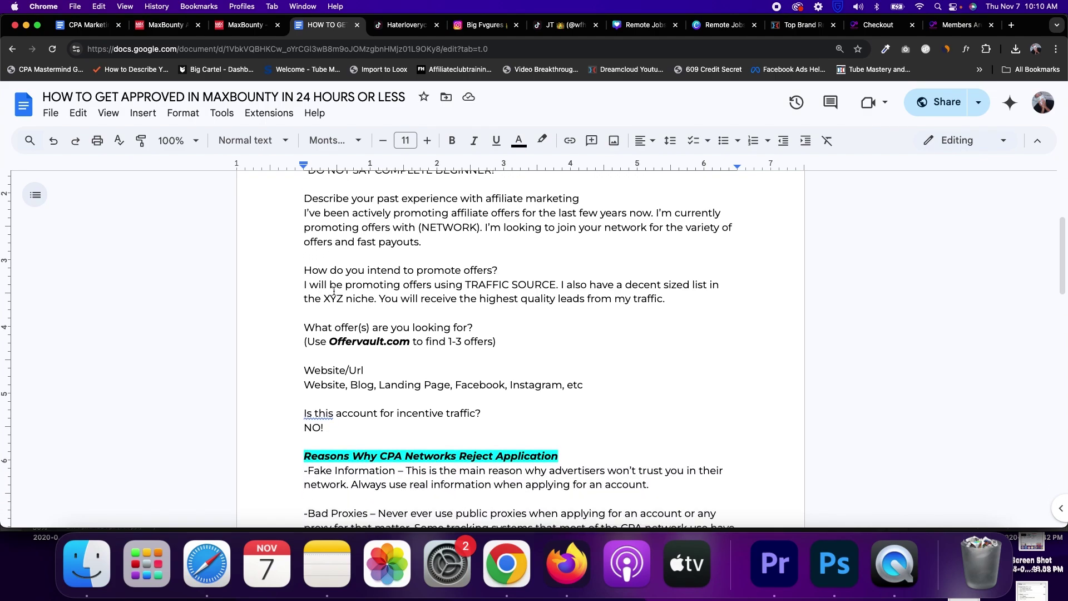
scroll(333, 291, "down", 8)
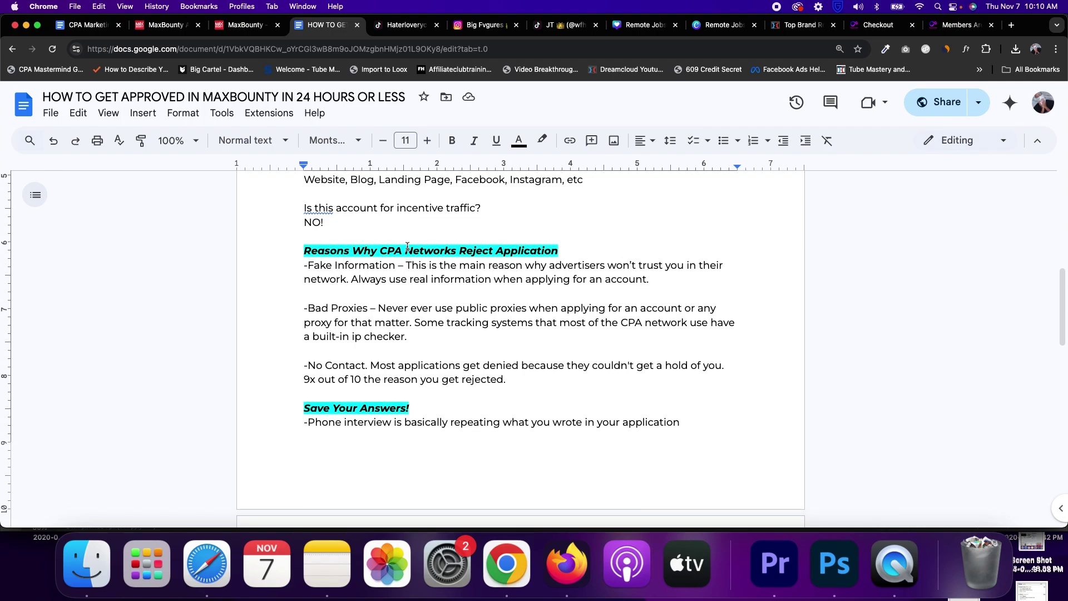
- Correct the "Reasons Why CPA Networks Reject Application" heading so that its last word reads "Applications"
left_click(557, 251)
type("s")
left_click(507, 280)
- Review the rest of the approval guide, from saving answers through the phone interview and referral link, and return to its beginning
scroll(505, 283, "down", 5)
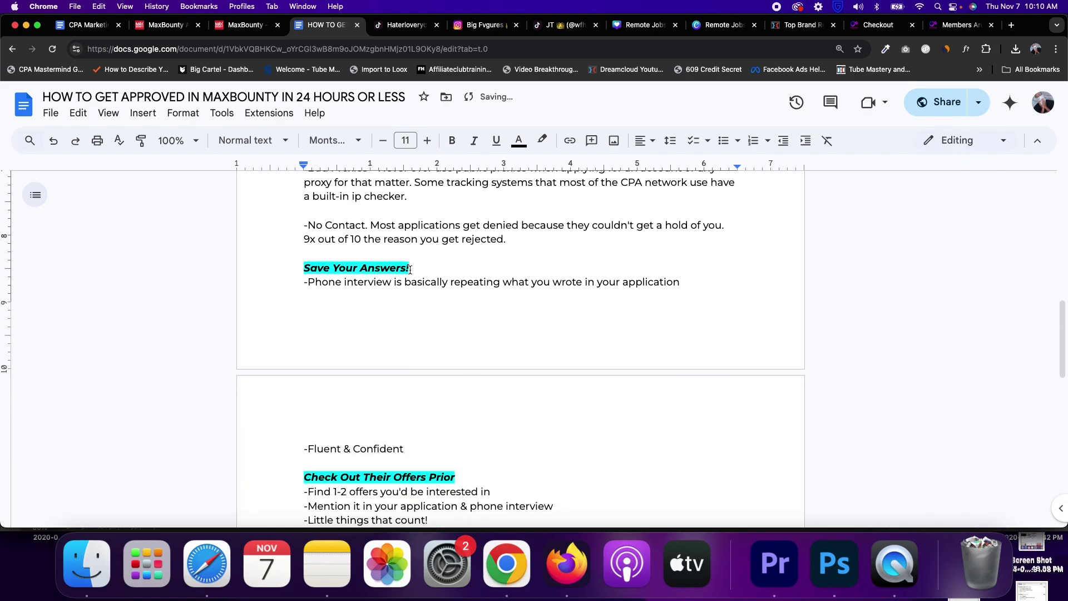
scroll(400, 269, "down", 10)
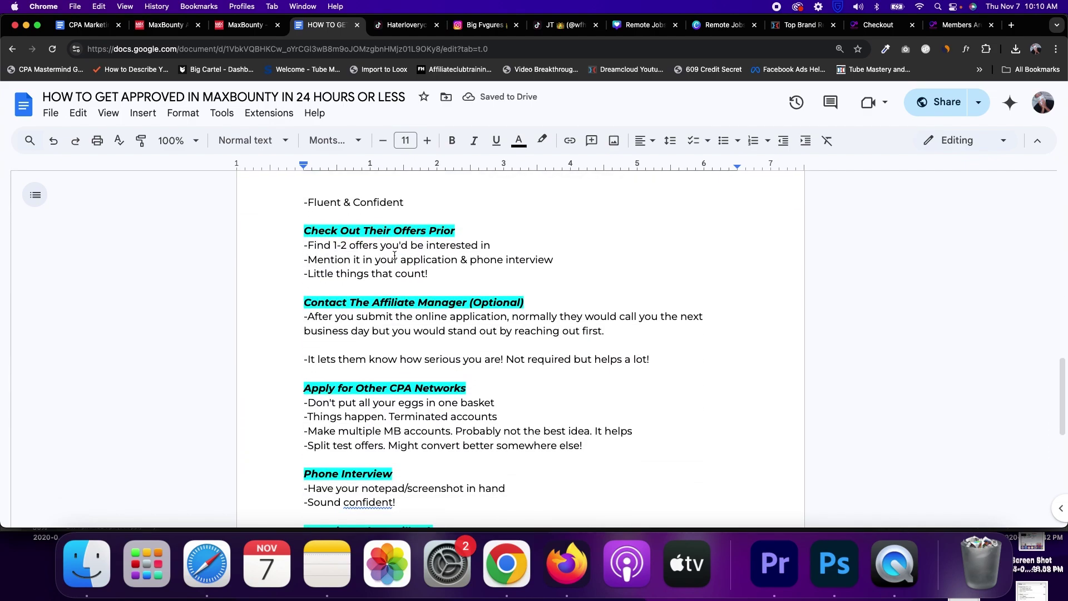
scroll(395, 255, "down", 4)
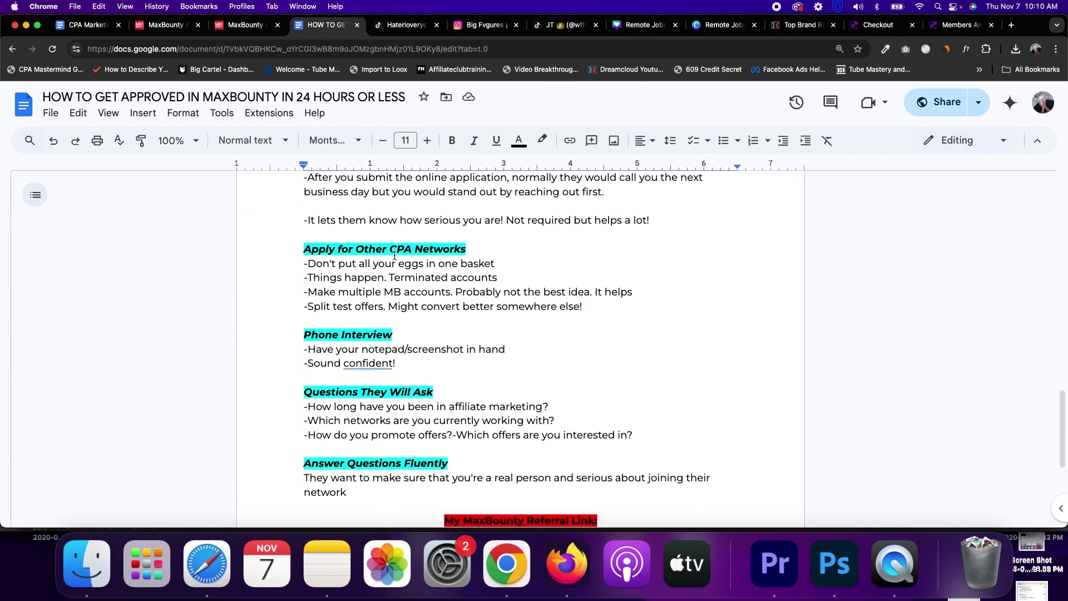
scroll(394, 255, "down", 1)
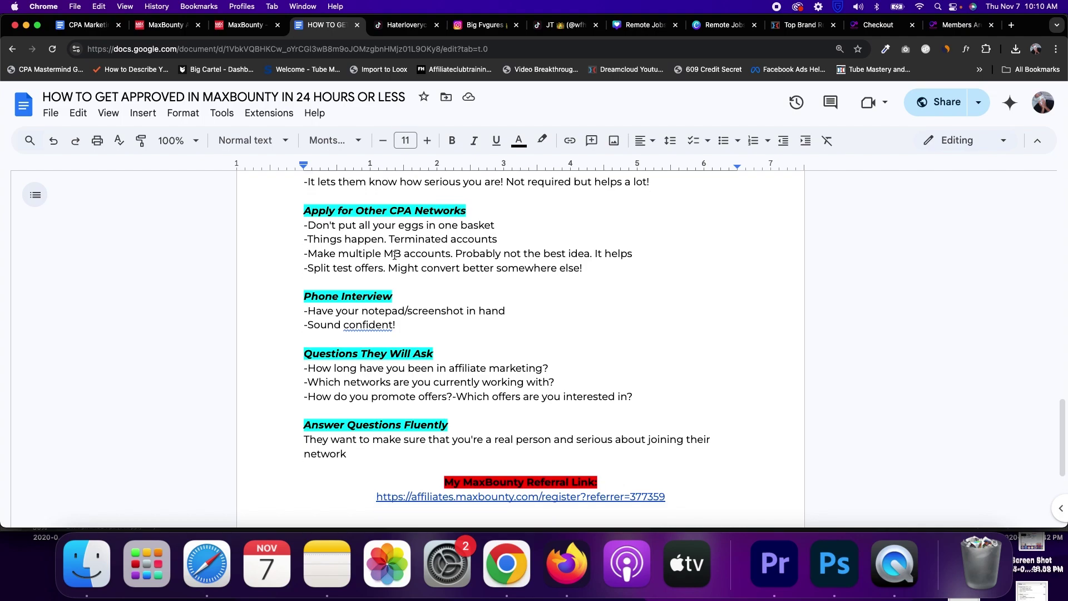
scroll(394, 255, "down", 2)
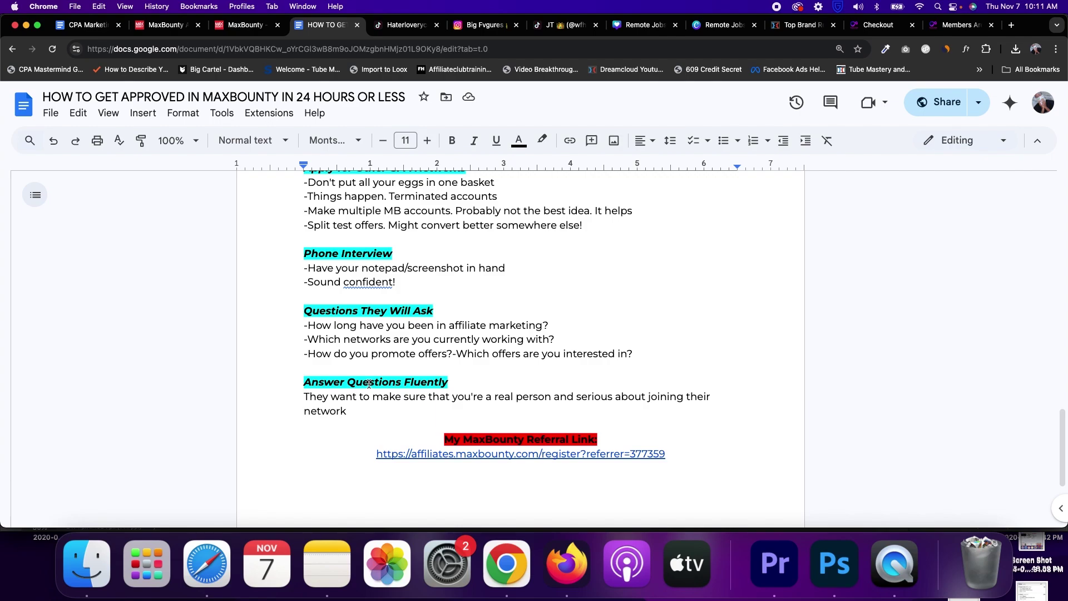
scroll(390, 397, "down", 1)
scroll(390, 397, "down", 3)
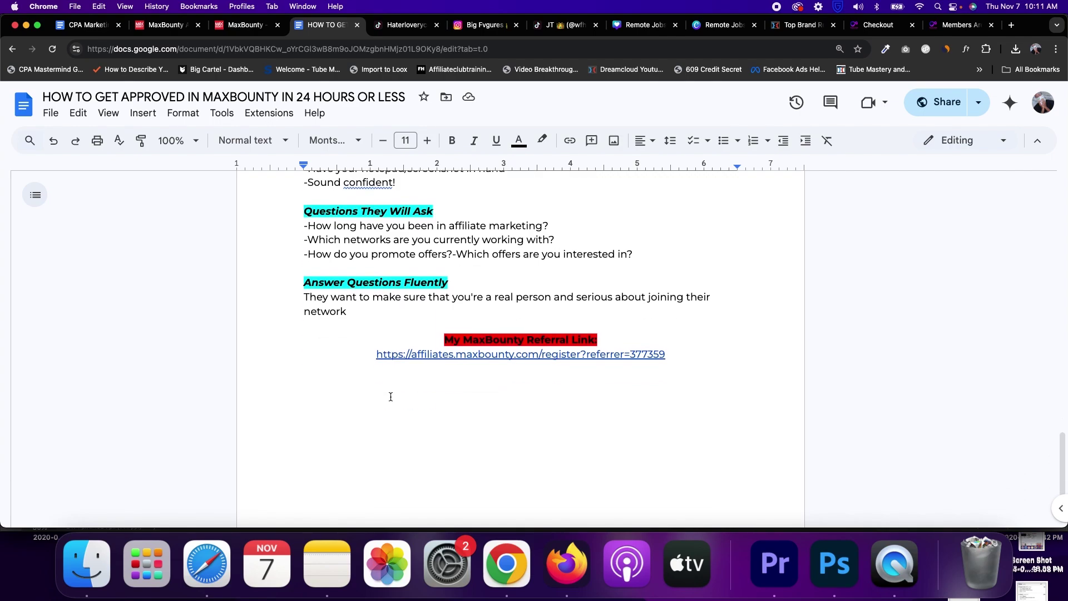
scroll(514, 327, "up", 10)
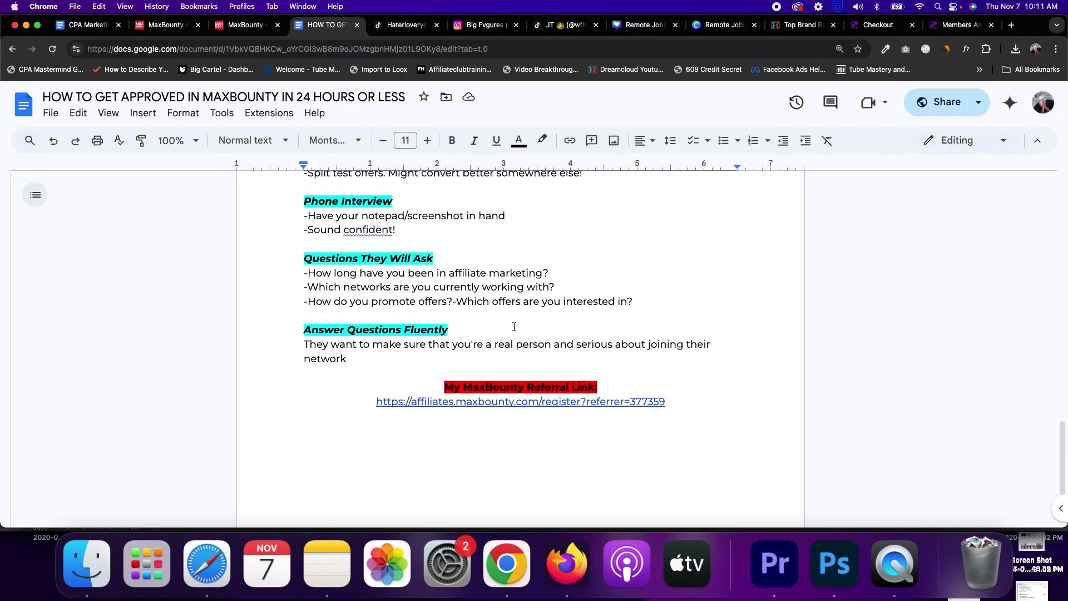
scroll(514, 334, "up", 10)
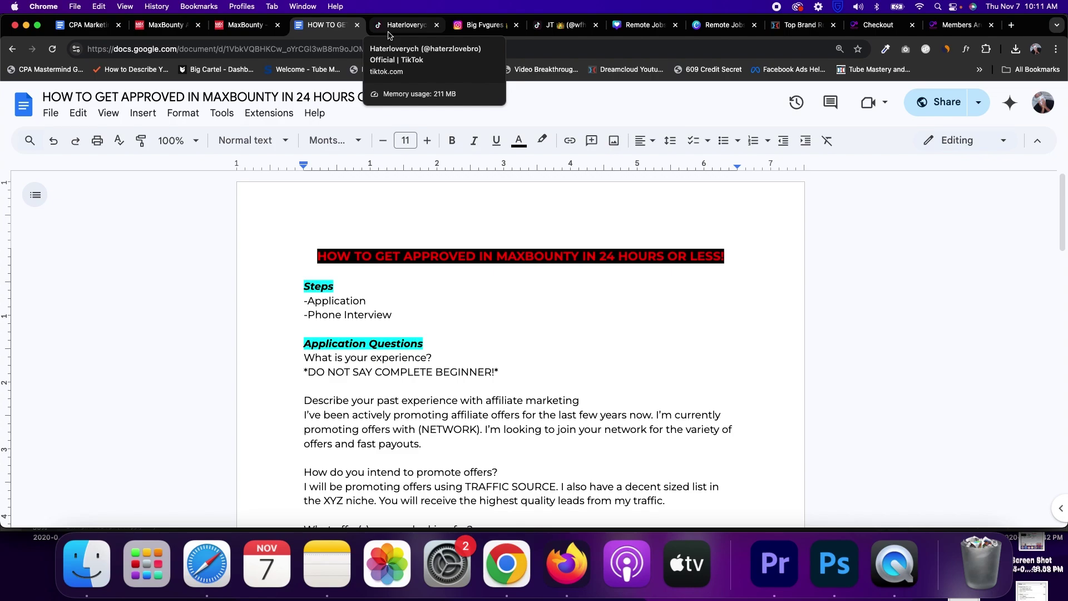
- Open the haterzlovebro TikTok profile and look over its remote-job posts
left_click(390, 35)
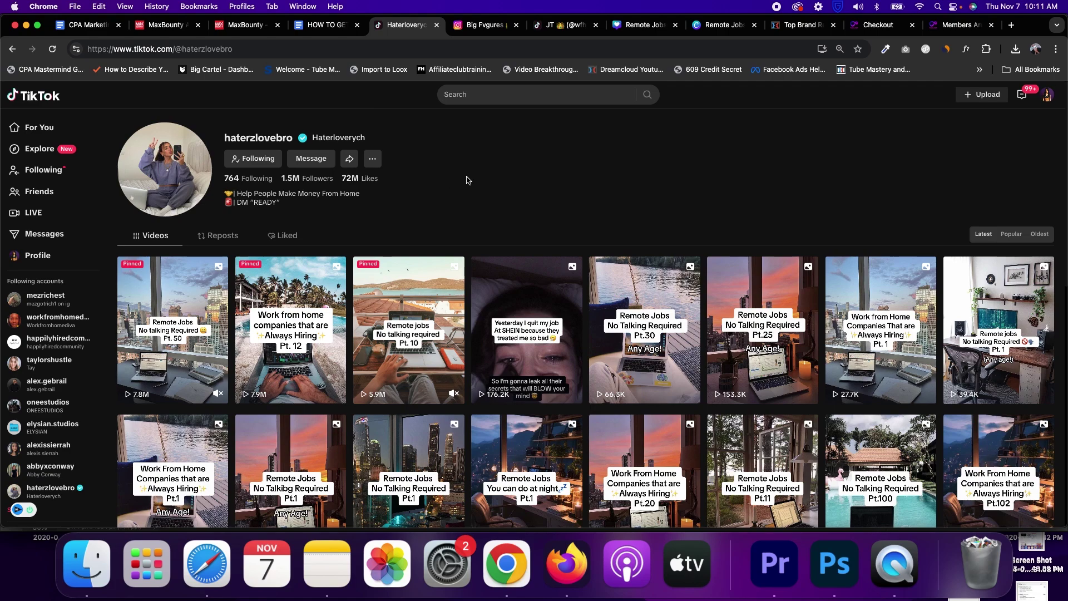
scroll(469, 214, "down", 2)
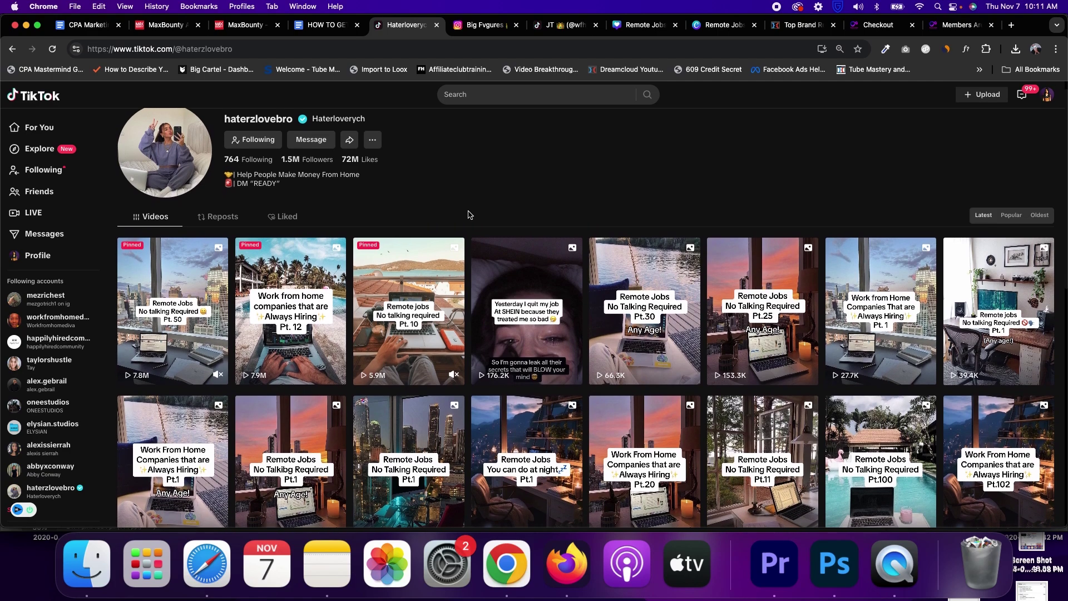
scroll(469, 215, "up", 2)
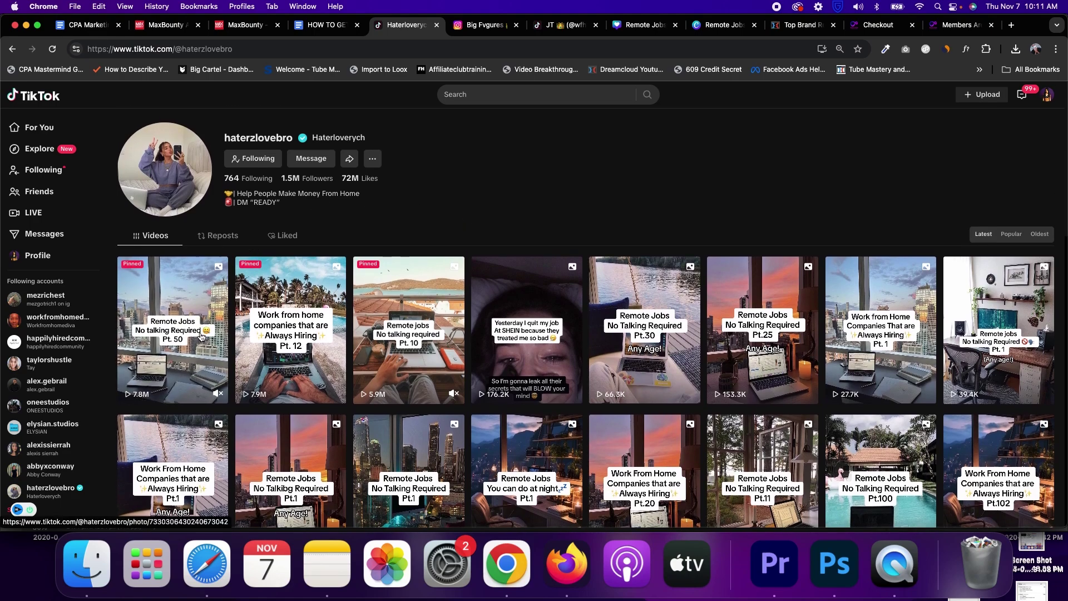
- Open the pinned "Remote Jobs No talking Required Pt. 50" post and view its job slides through to the closing call to action
left_click(201, 336)
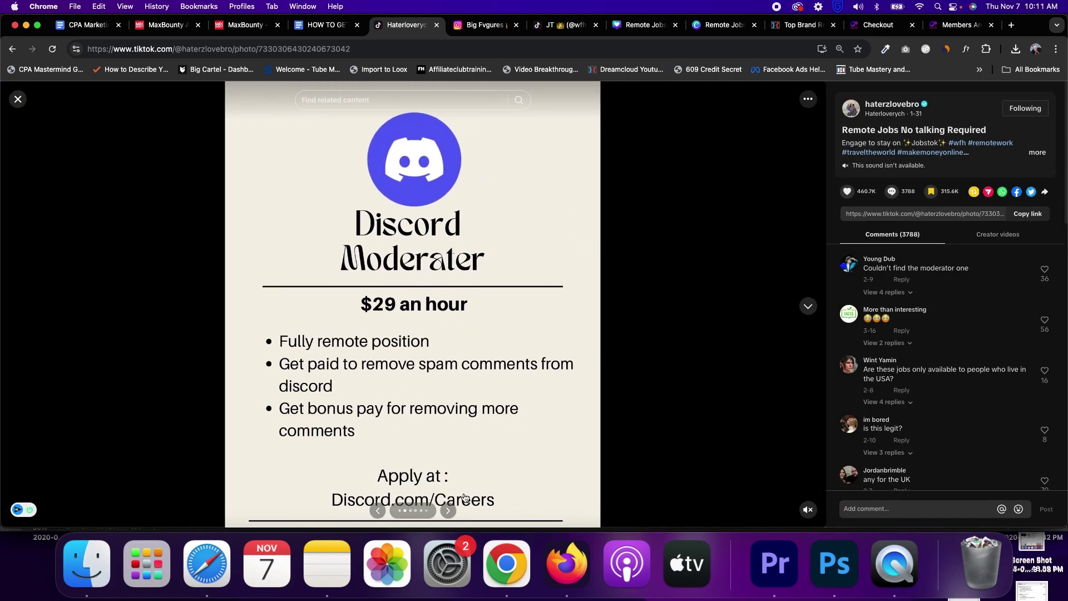
left_click(450, 511)
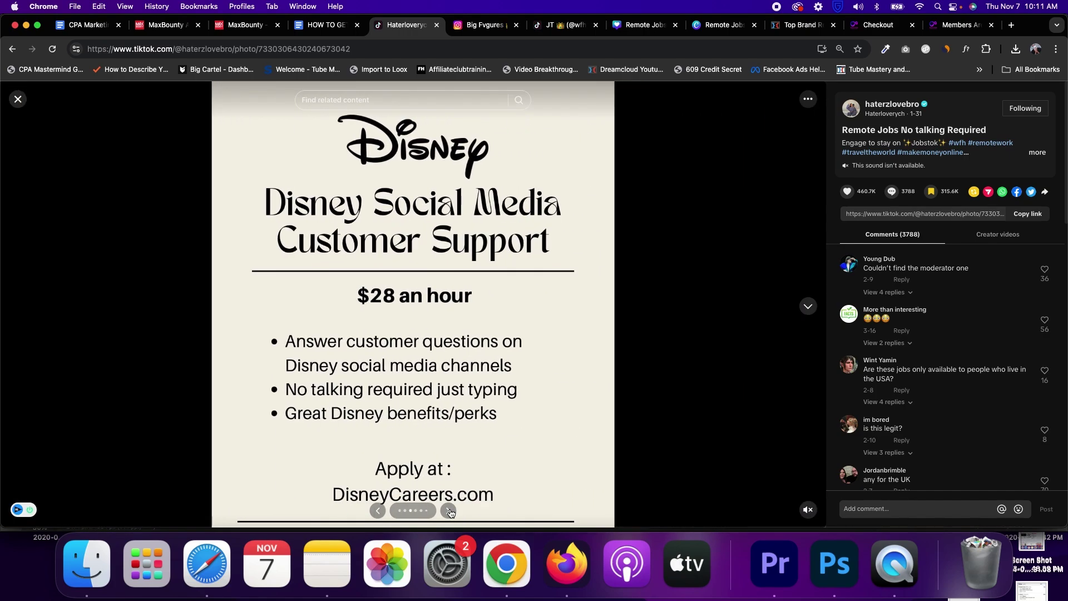
left_click(449, 510)
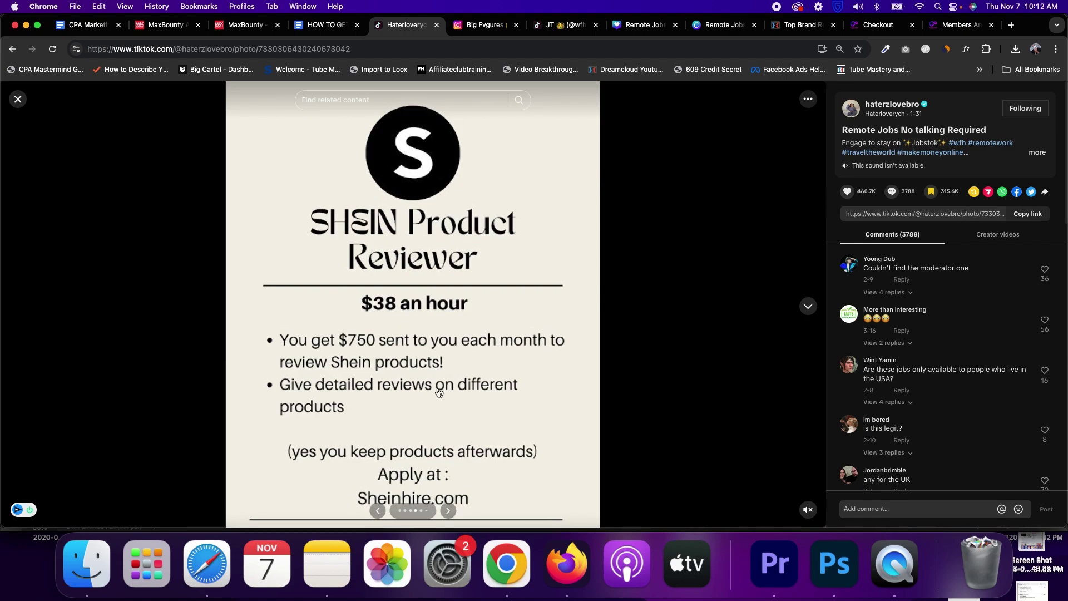
left_click(448, 511)
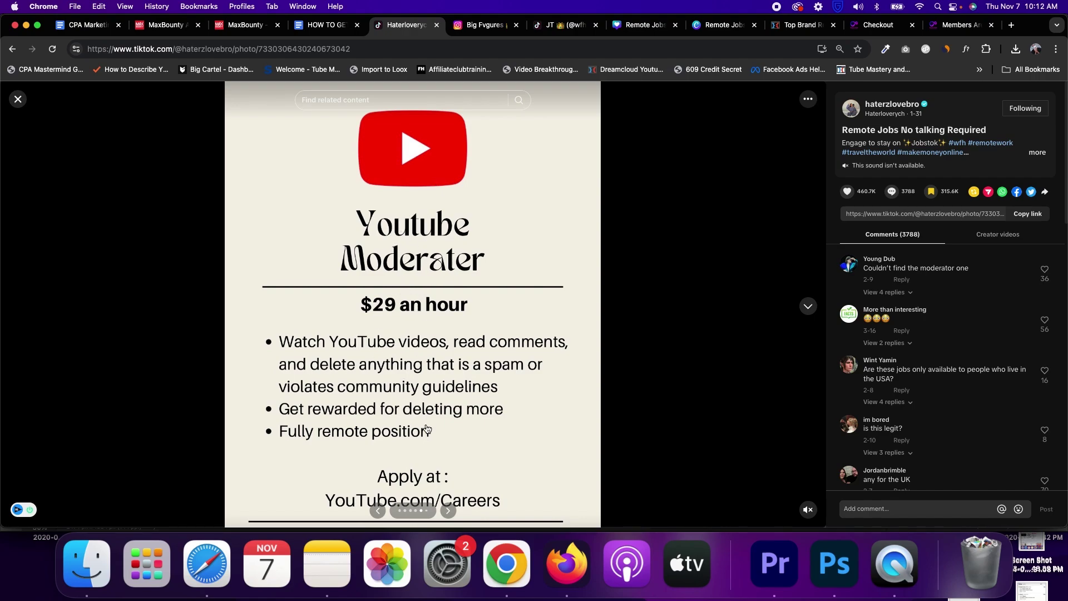
left_click(446, 503)
left_click(447, 511)
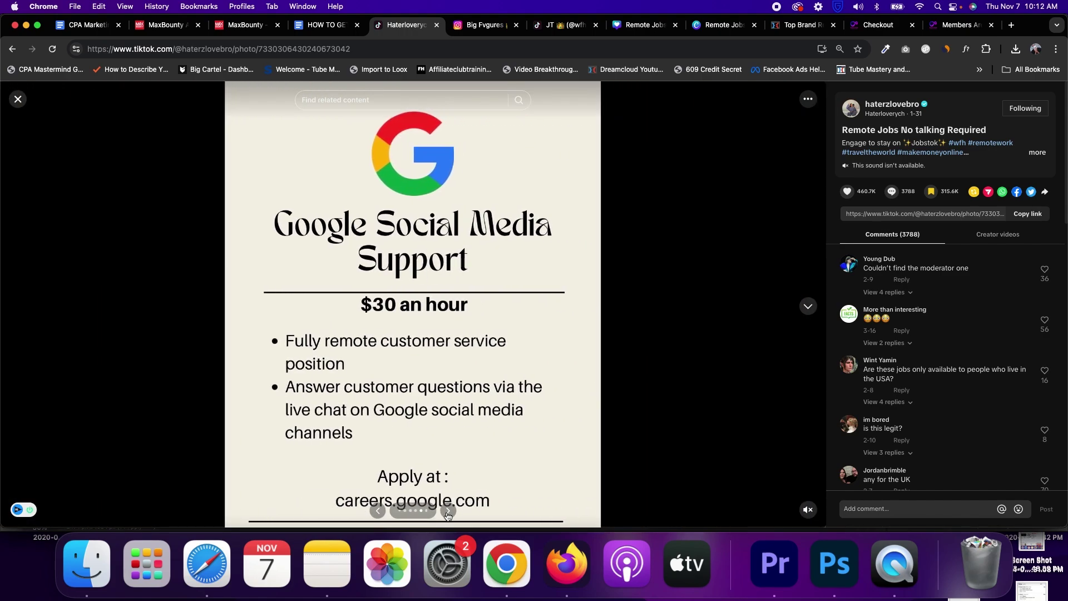
left_click(448, 511)
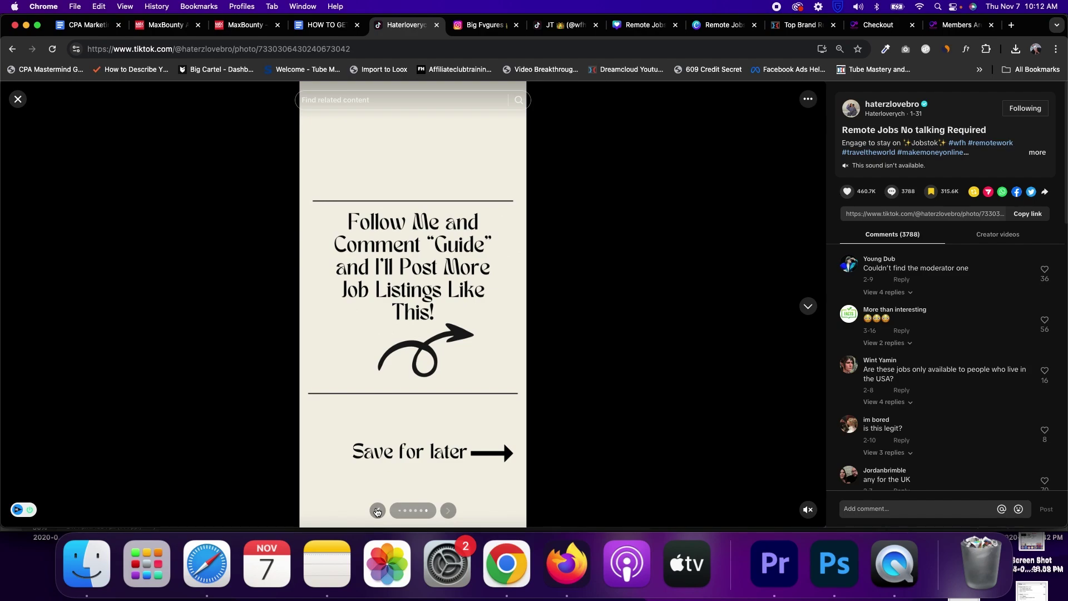
- Revisit the earlier job slides of the Pt. 50 post, return to its last slide, and close the post
left_click(376, 511)
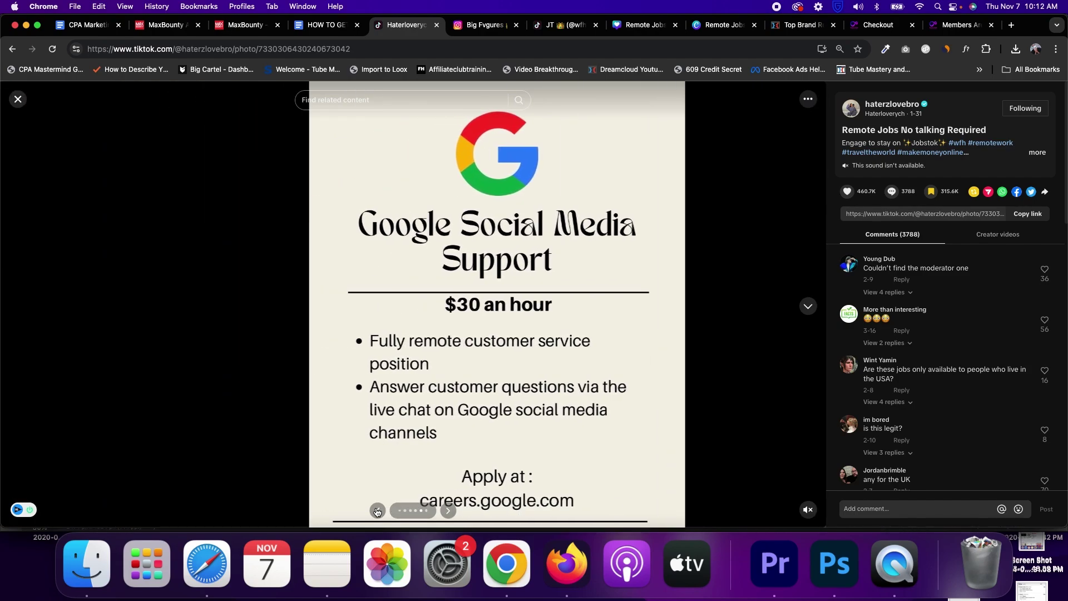
left_click(376, 511)
left_click(376, 511)
left_click(448, 509)
left_click(448, 510)
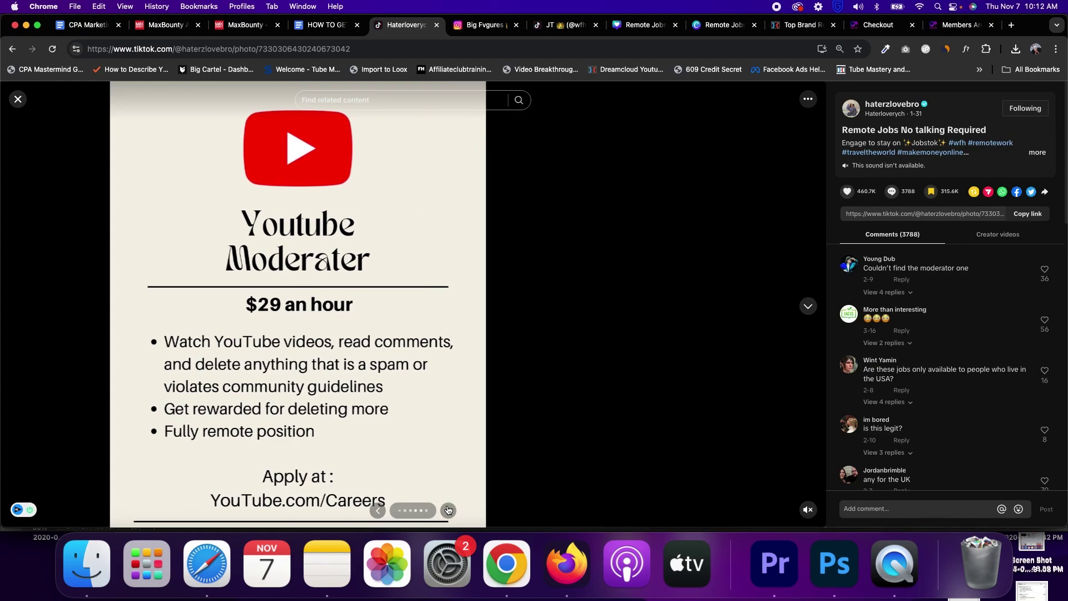
left_click(447, 509)
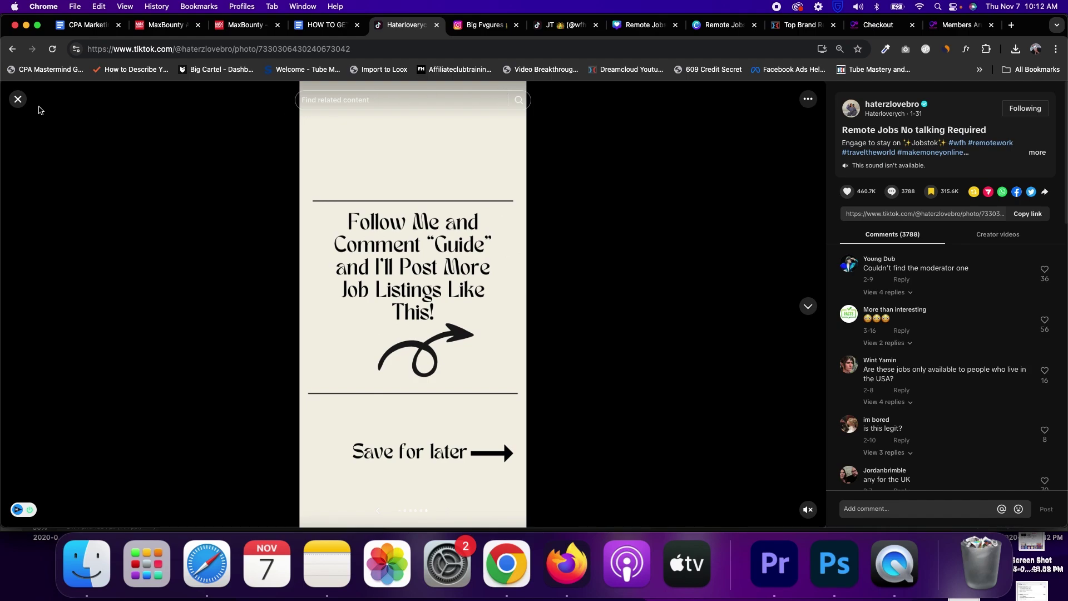
left_click(18, 100)
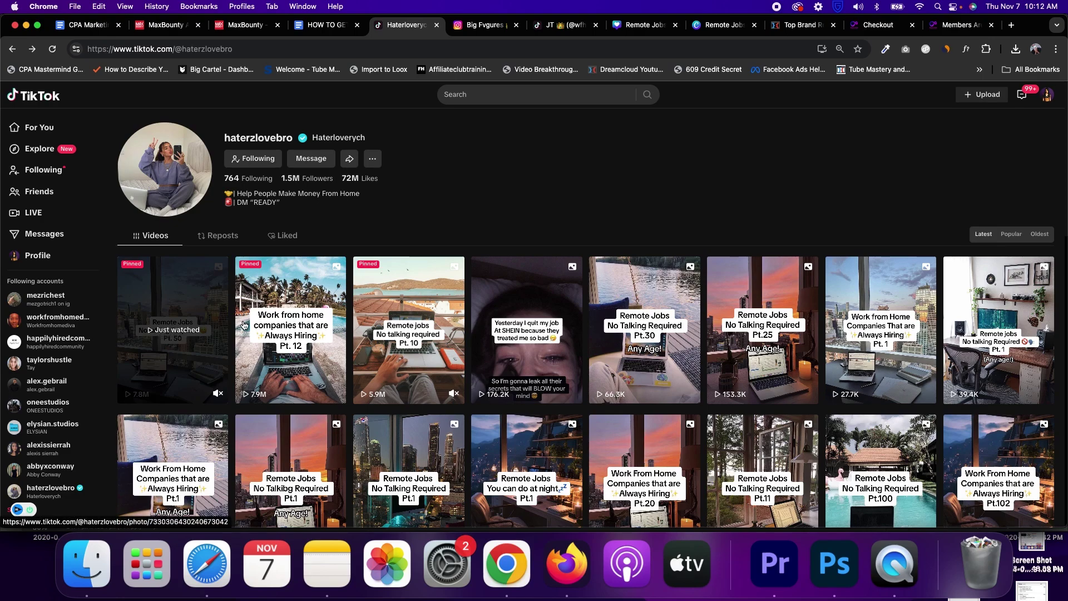
- View the slides of the pinned "Work from home companies that are Always Hiring Pt. 12" post and close it
left_click(308, 326)
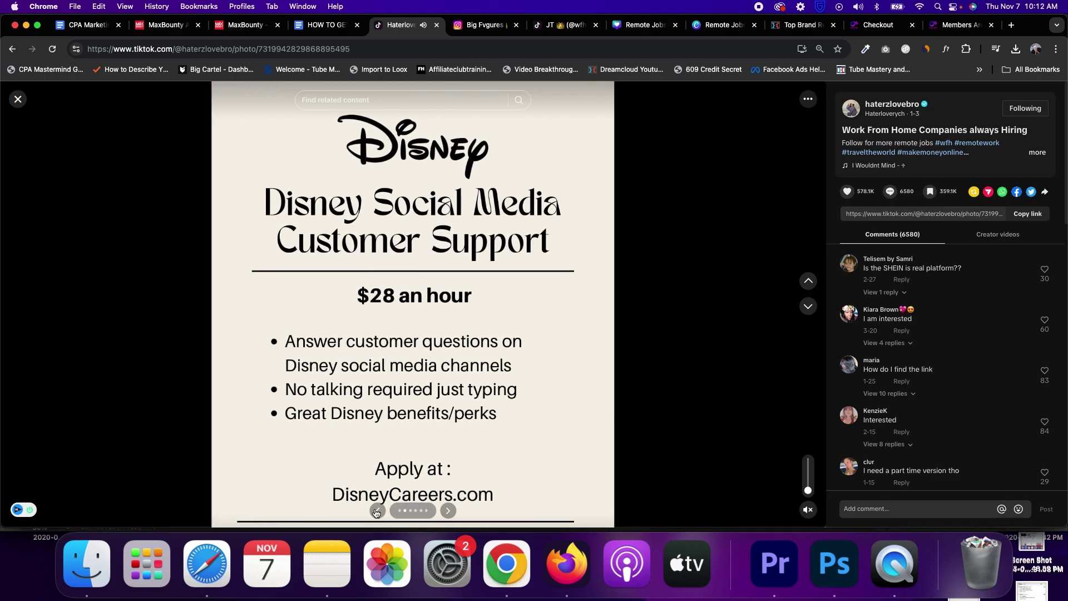
left_click(377, 511)
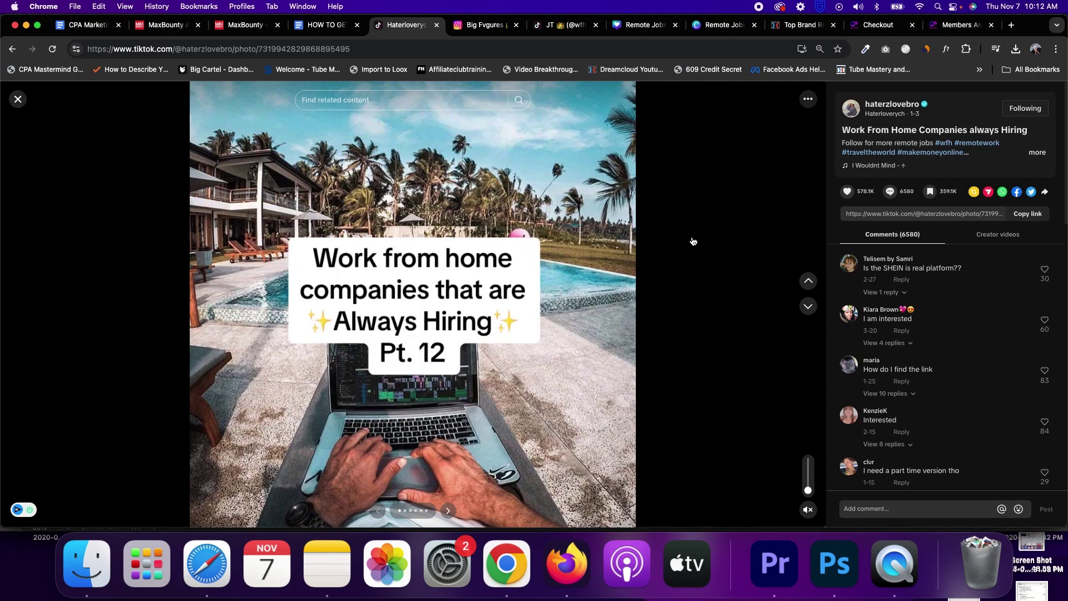
left_click(448, 511)
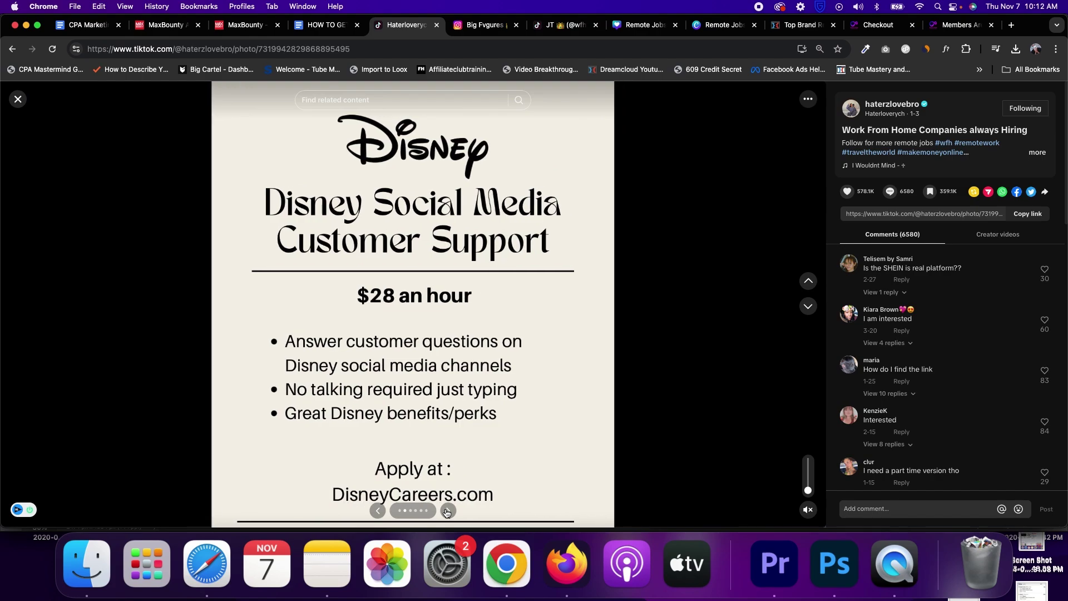
left_click(448, 511)
left_click(448, 510)
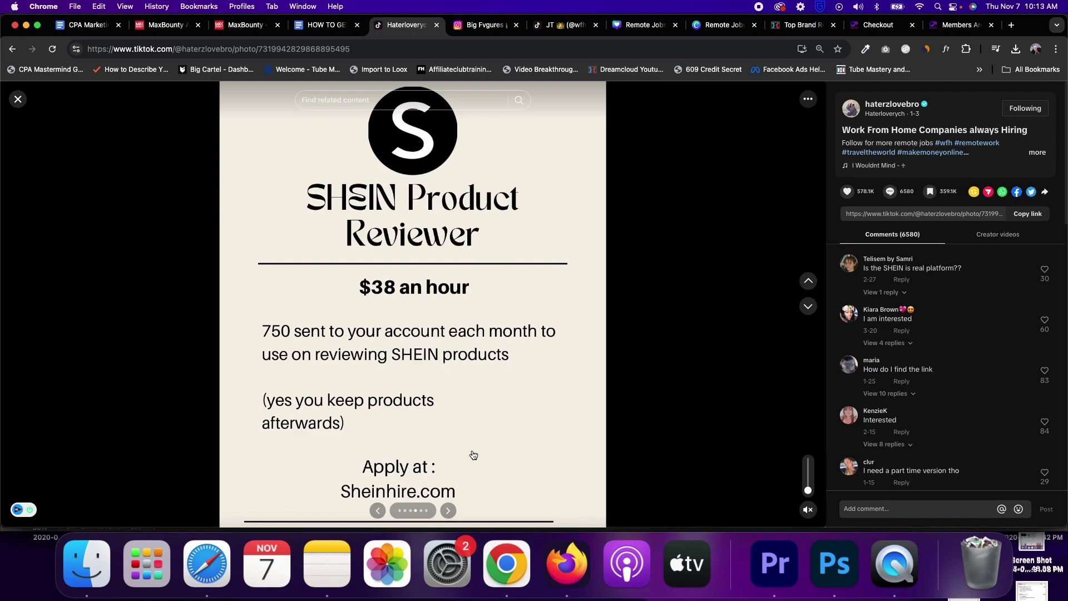
left_click(454, 512)
left_click(453, 512)
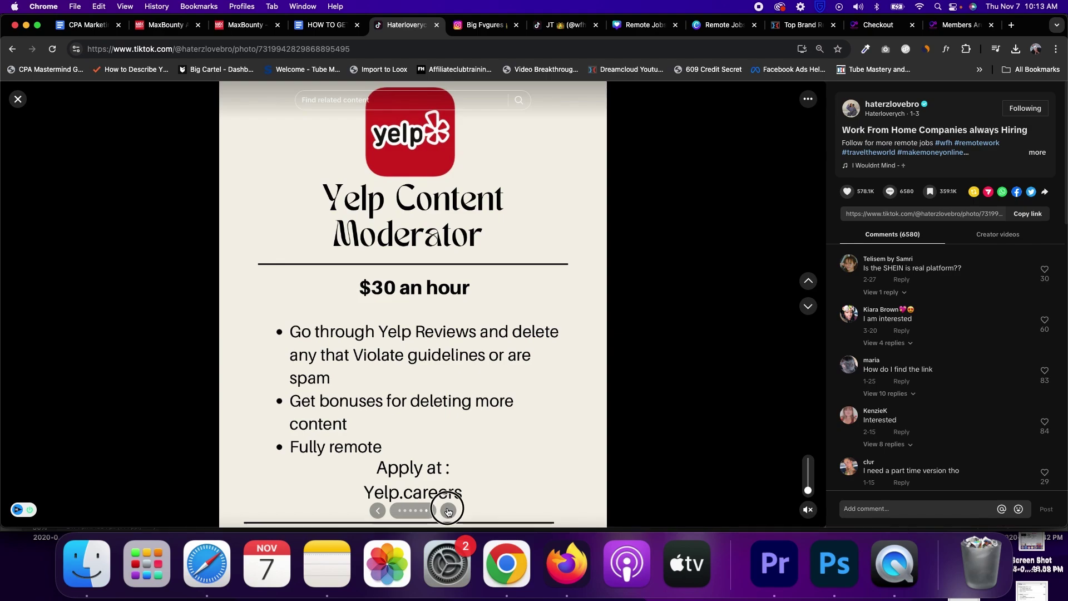
left_click(19, 99)
- Open the pinned "Remote jobs No talking required Pt. 10" post, examine its slides, and expand the full description
left_click(421, 319)
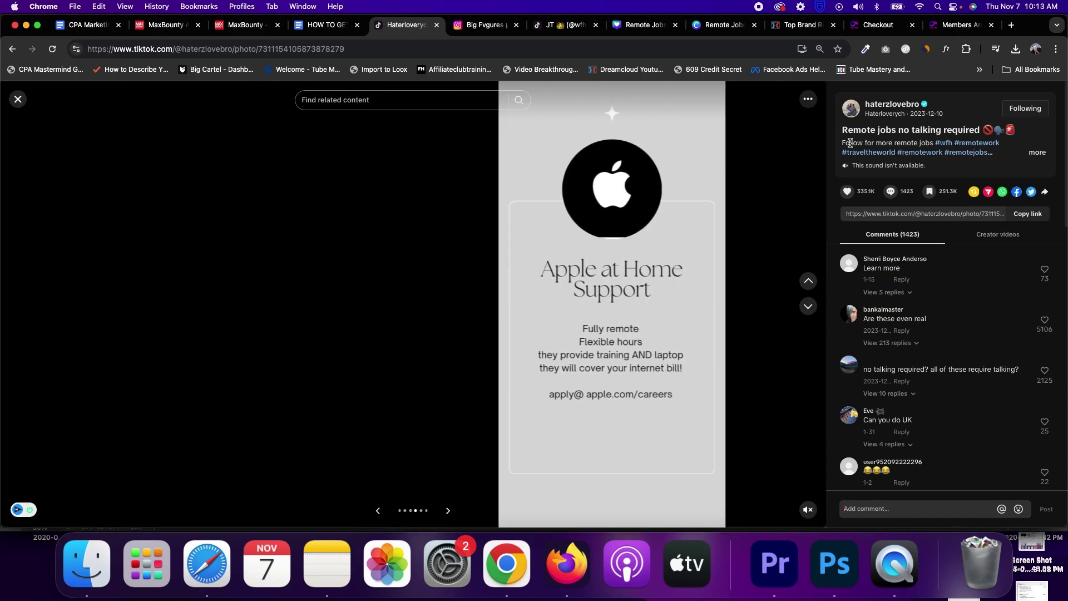
left_click(1032, 151)
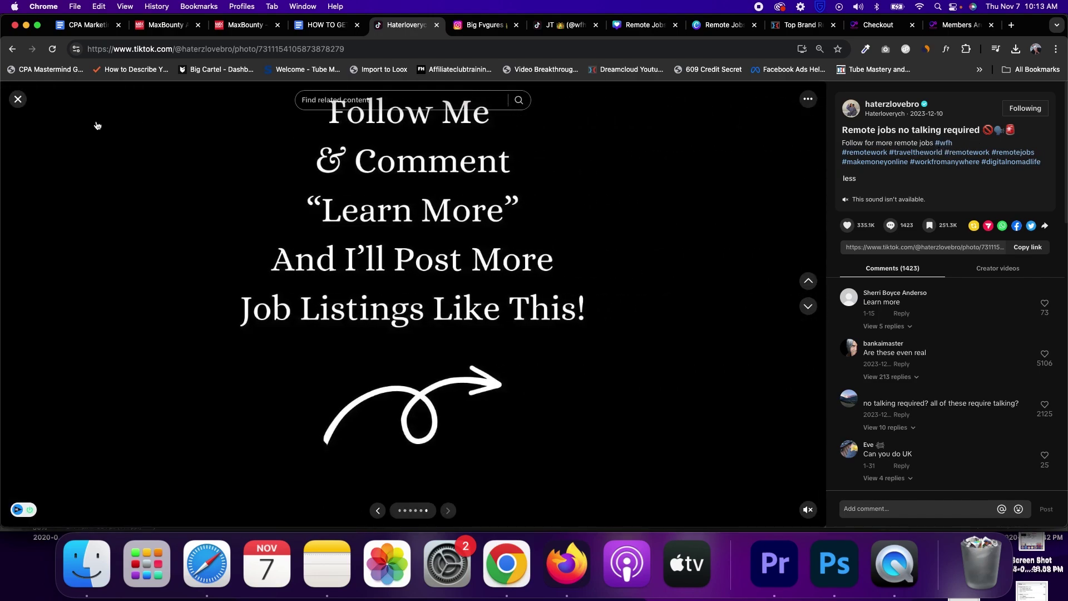
- Close the TikTok post, switch to the bigfvgures Instagram profile, and look over its recent remote-job posts
left_click(18, 99)
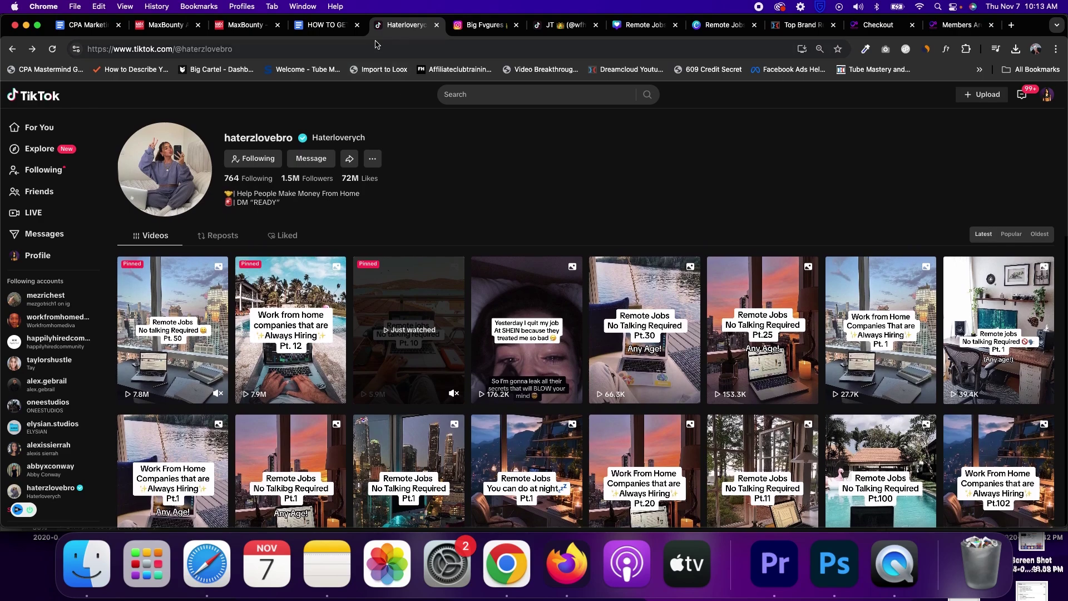
left_click(460, 33)
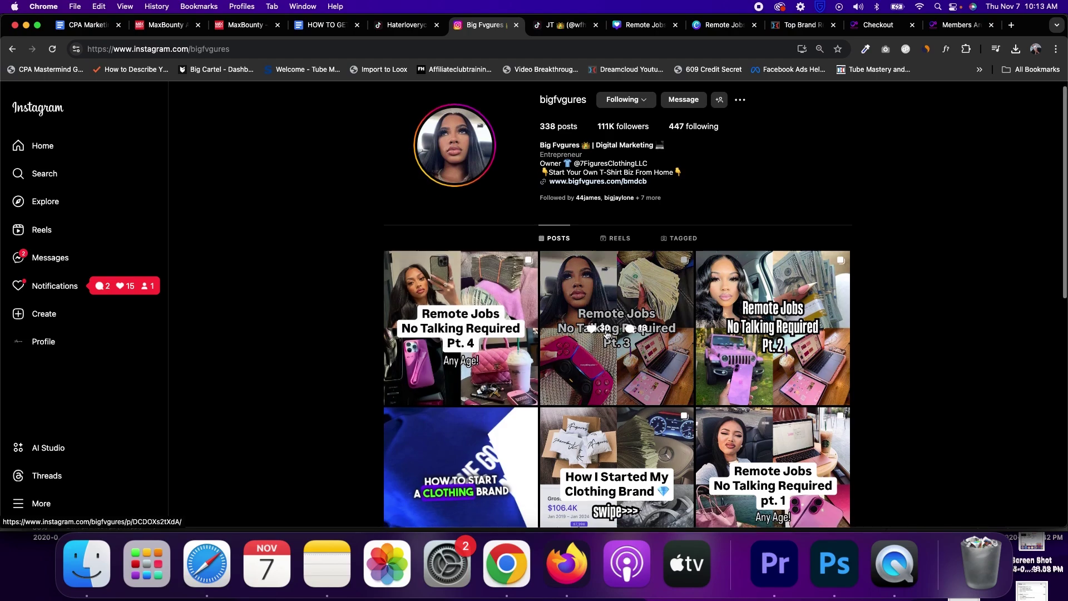
scroll(640, 350, "down", 3)
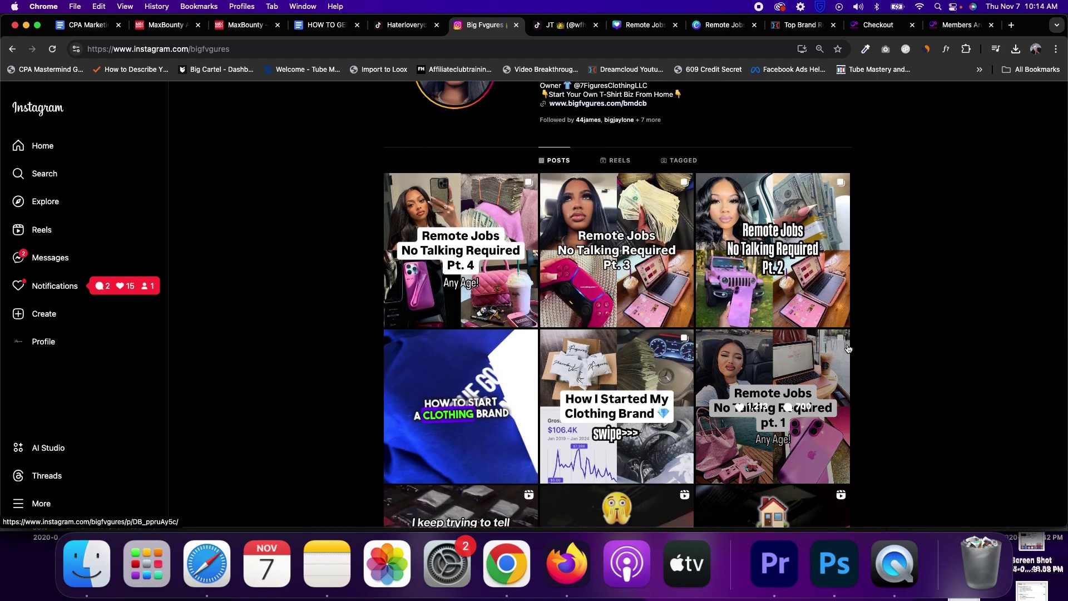
scroll(745, 361, "down", 2)
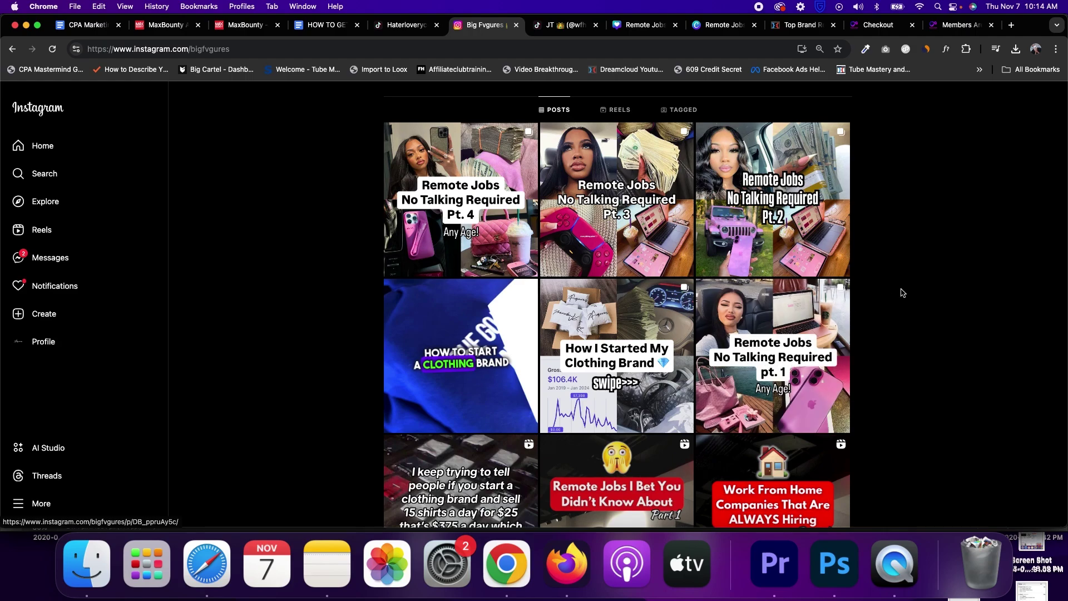
- Open the "Remote Jobs No Talking Required pt. 1" post and check the reply under its first comment, then collapse it
left_click(837, 326)
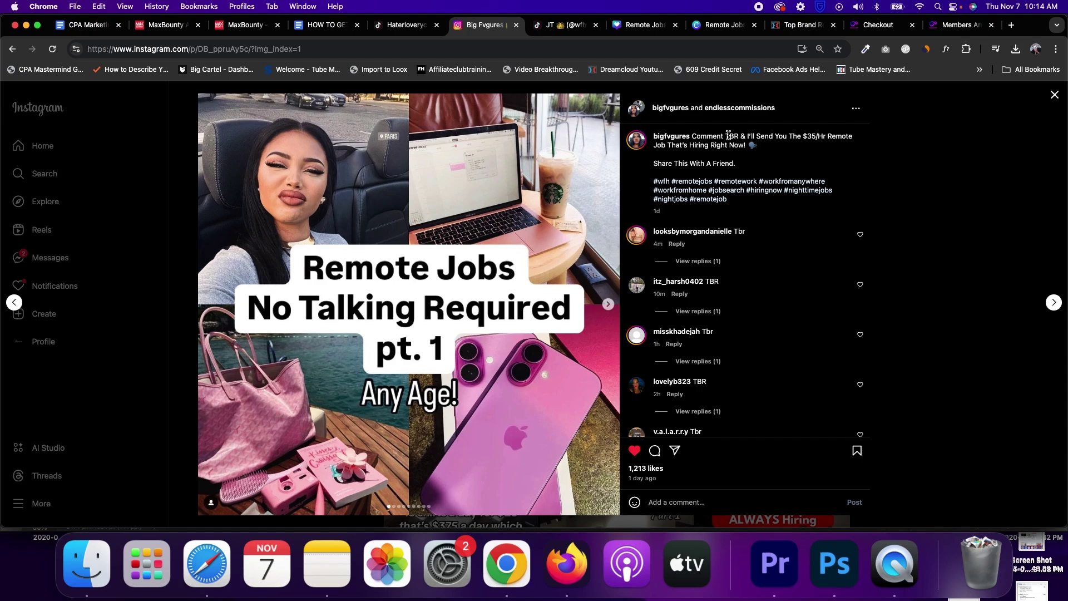
left_click(695, 262)
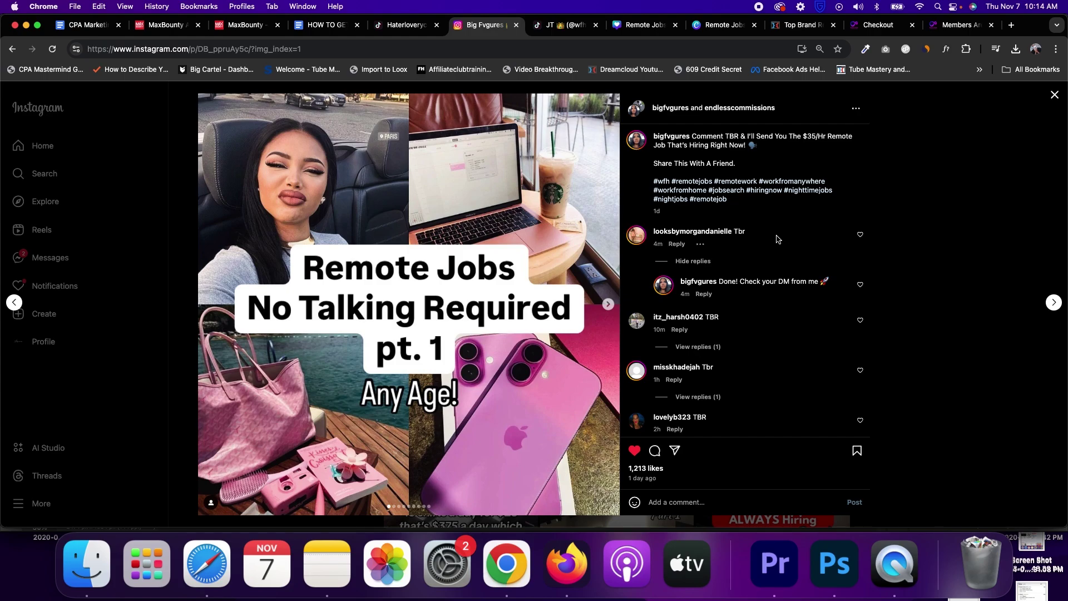
left_click(705, 262)
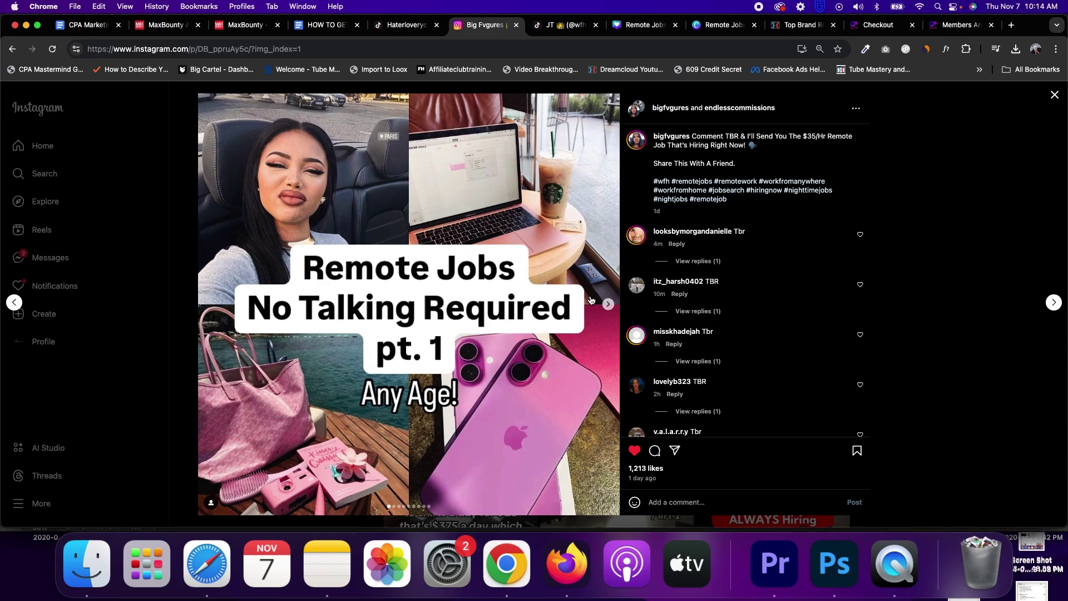
- View the job slides of the pt. 1 post through to its closing follow-and-share slide
left_click(607, 305)
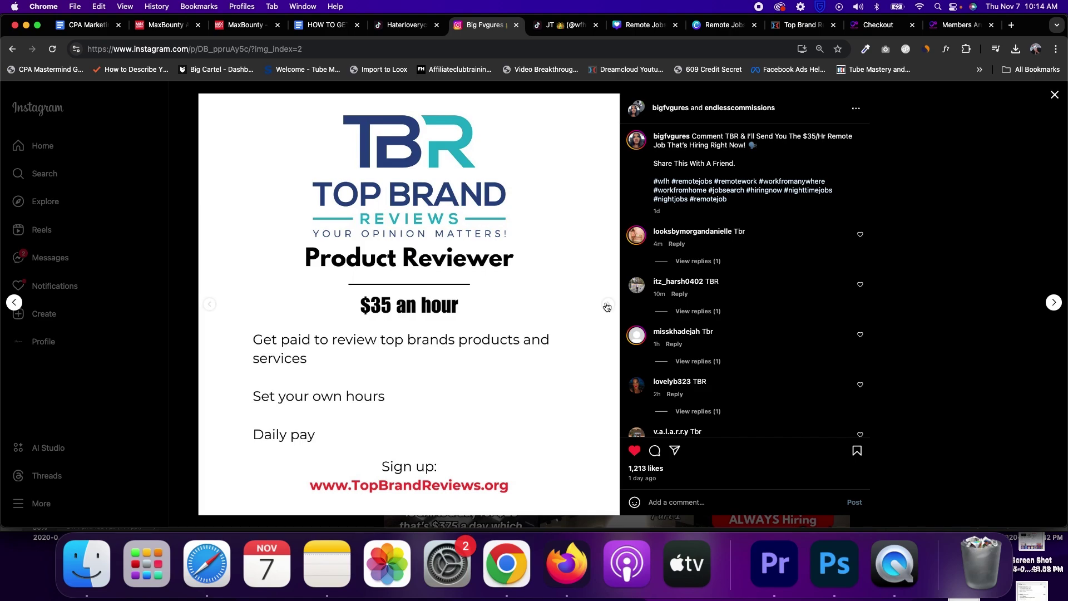
left_click(607, 307)
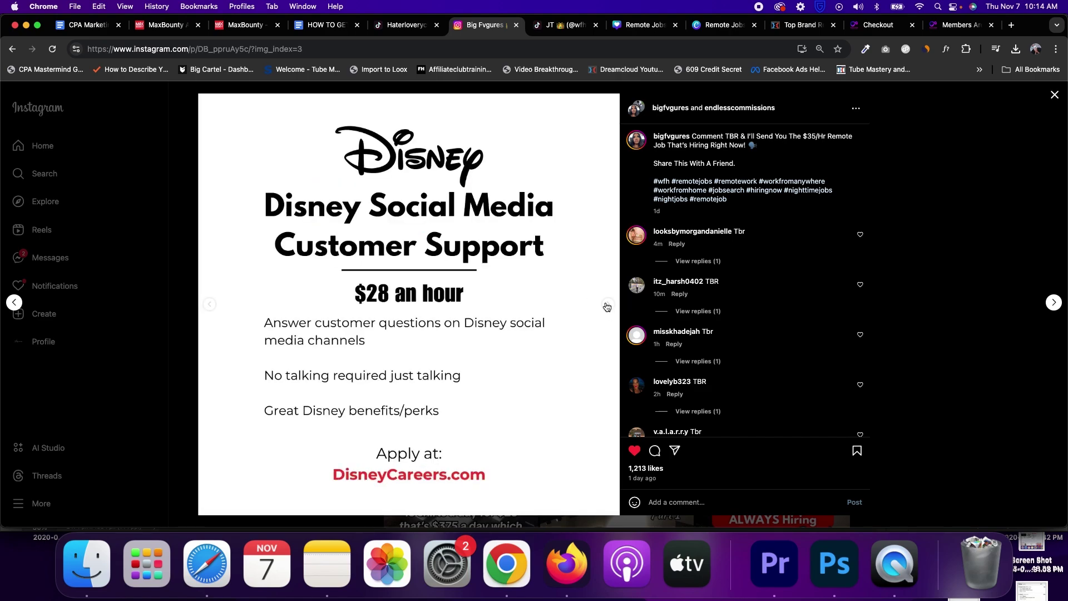
left_click(607, 307)
left_click(608, 307)
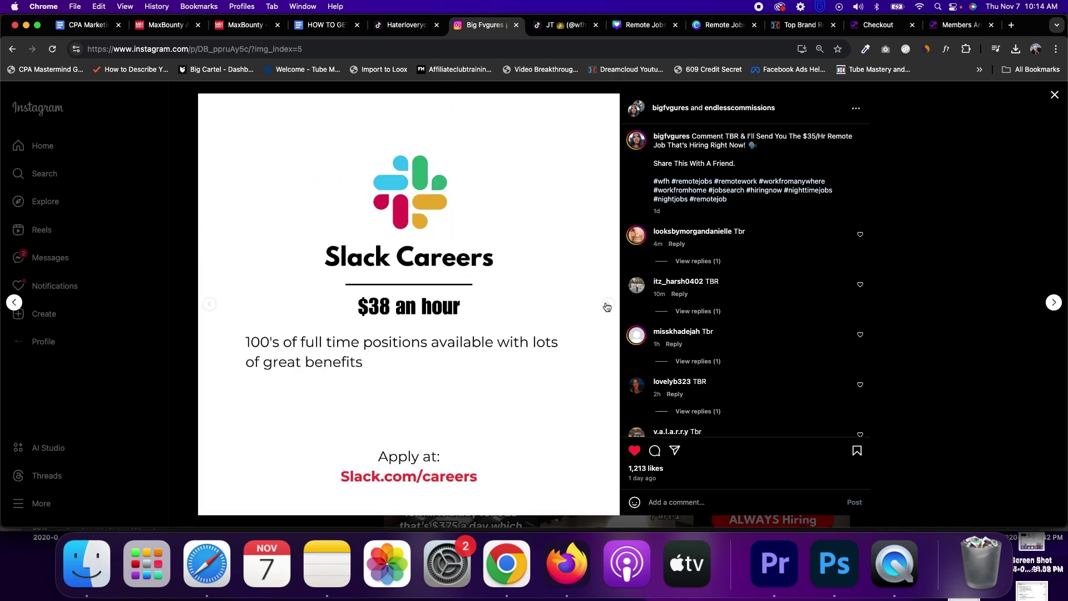
left_click(607, 307)
left_click(608, 307)
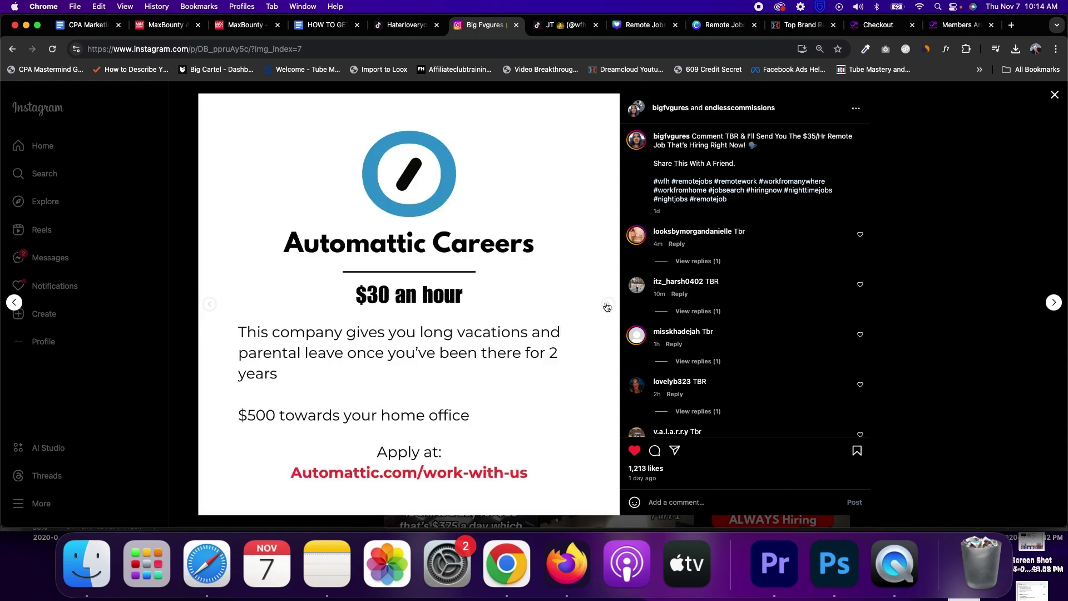
left_click(607, 307)
left_click(607, 307)
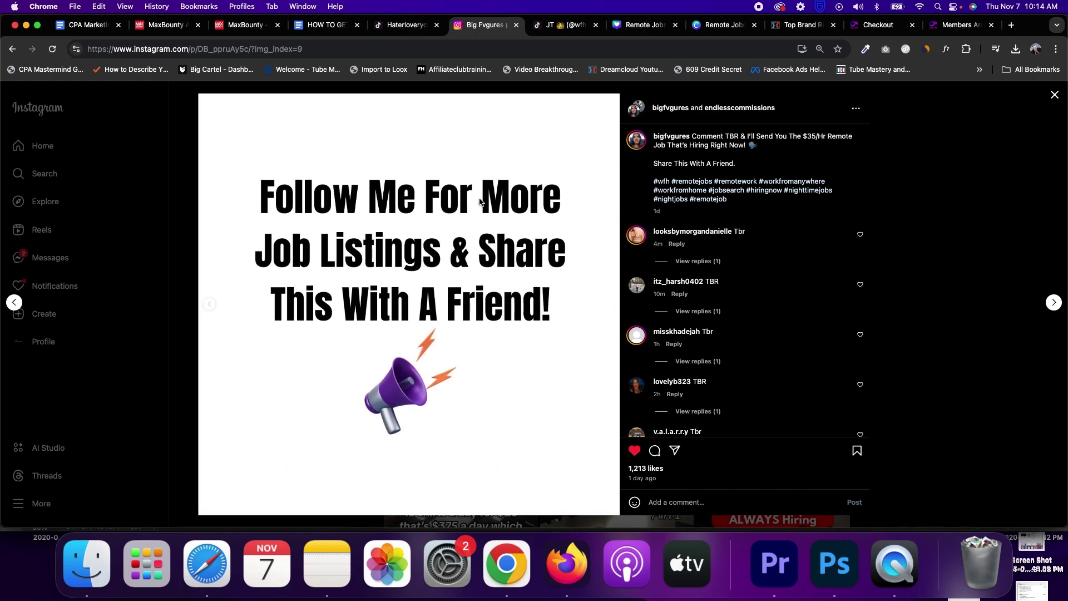
- Go back through the pt. 1 slides to the cover image and close the post
left_click(208, 304)
left_click(208, 303)
left_click(208, 303)
left_click(208, 304)
left_click(208, 303)
left_click(208, 304)
left_click(208, 304)
left_click(207, 307)
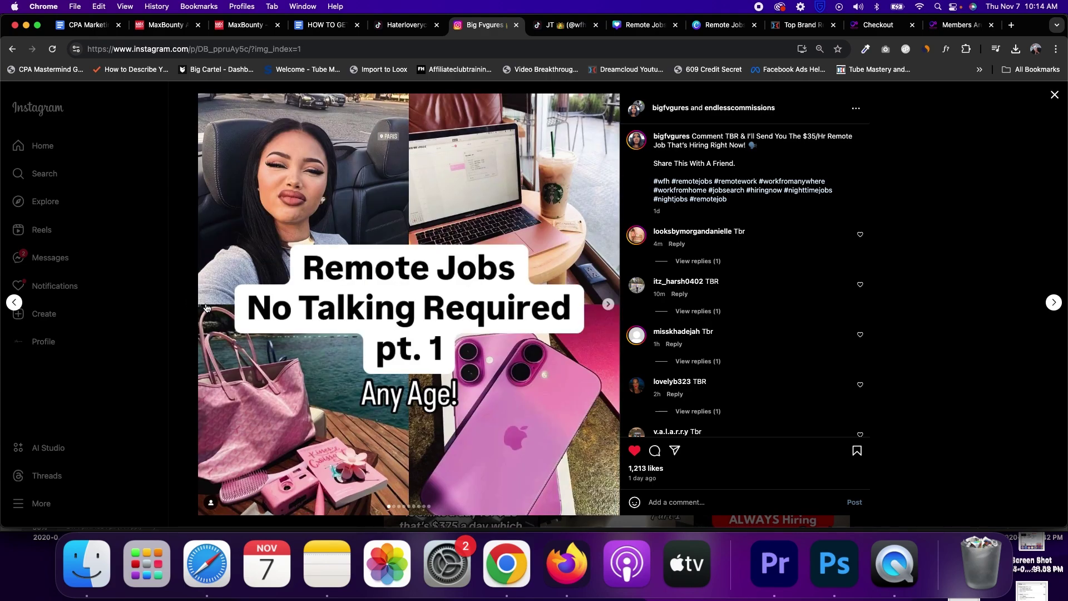
left_click(934, 146)
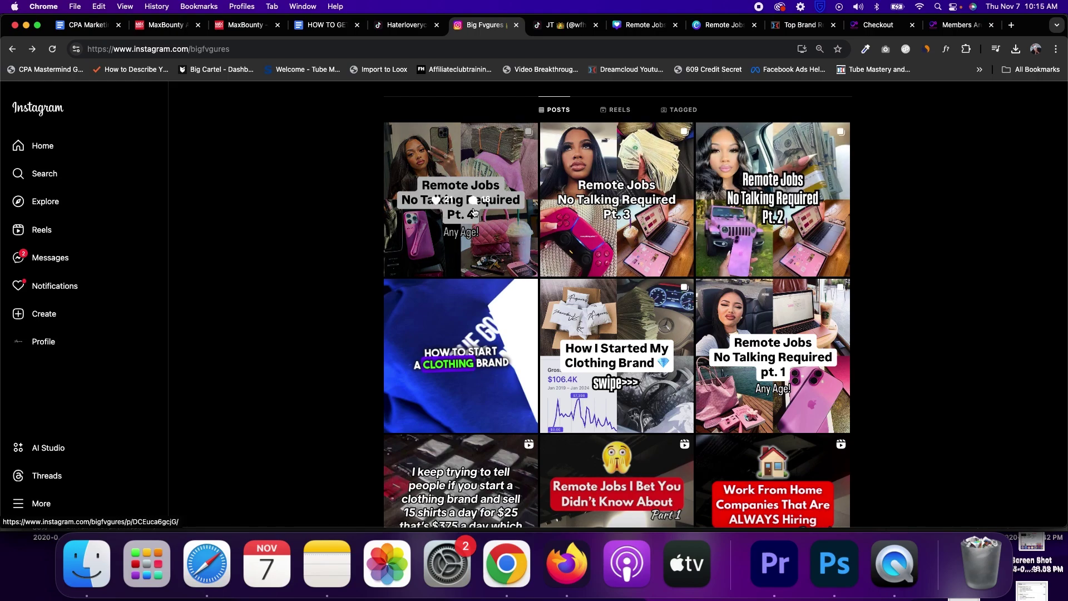
- View the caption of the "Remote Jobs No Talking Required Pt. 4" post, close it, and browse the rest of the posts grid
left_click(481, 204)
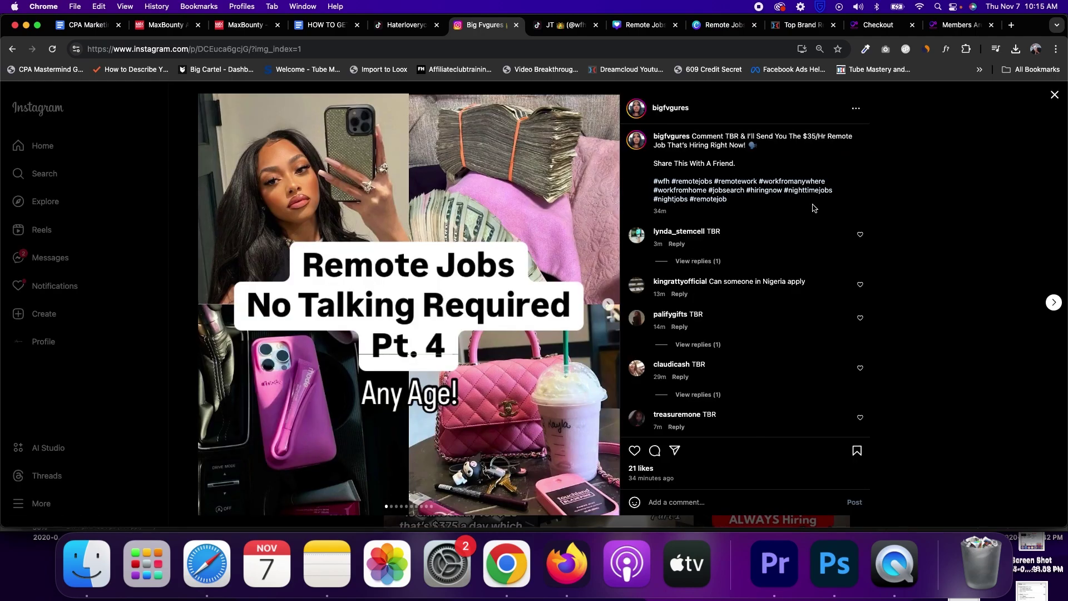
left_click(912, 187)
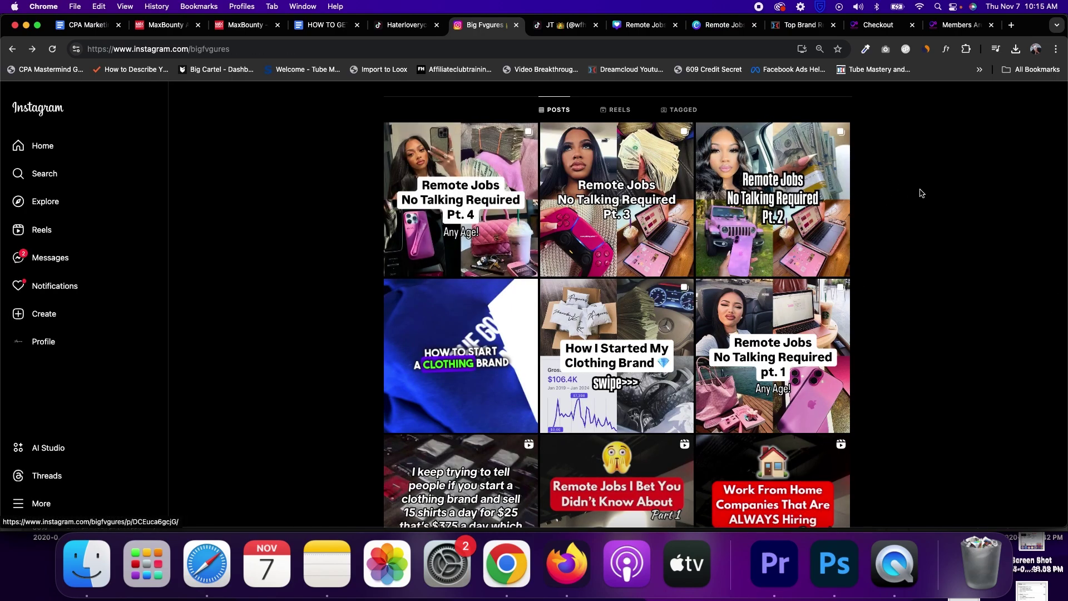
scroll(921, 193, "up", 3)
scroll(921, 193, "down", 6)
scroll(919, 192, "down", 3)
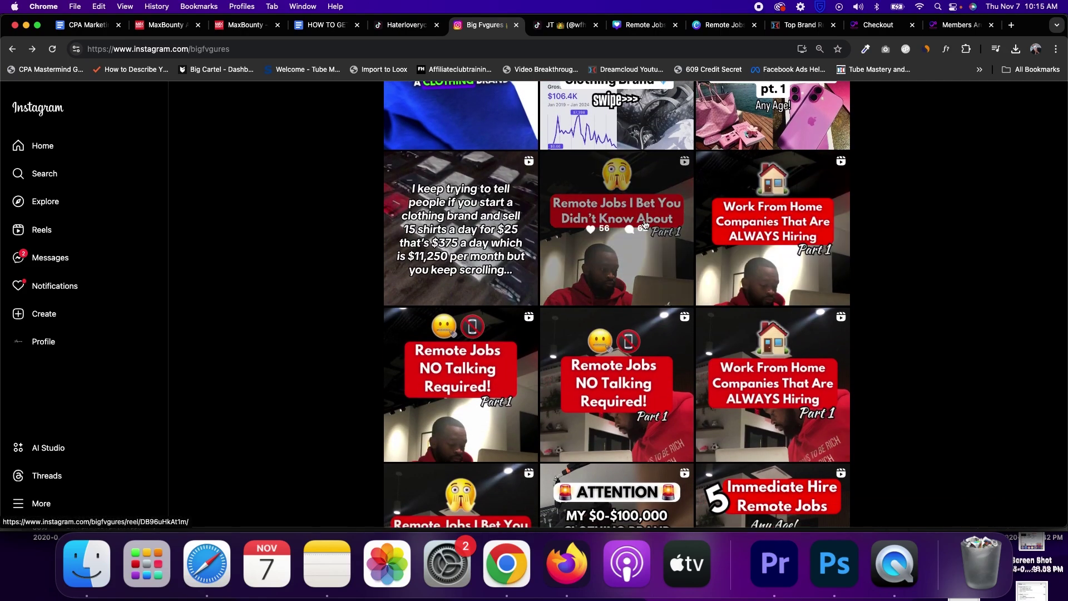
scroll(724, 239, "down", 6)
scroll(790, 255, "up", 18)
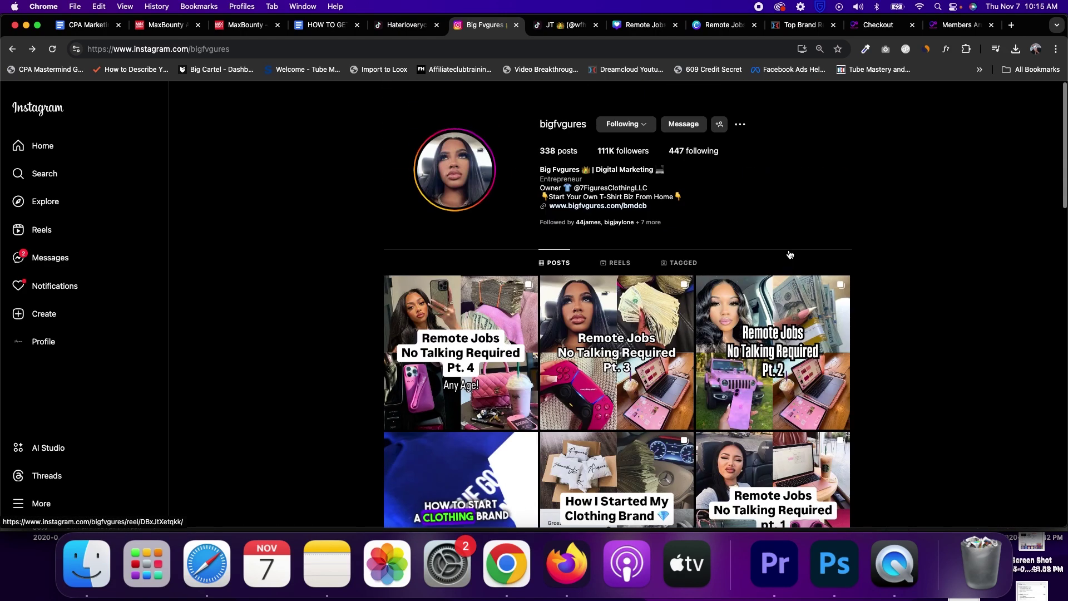
- Open the profile's reels and examine the remote-job videos and their view counts, down to "Remote Jobs You Can Do At Night Part 1"
left_click(615, 262)
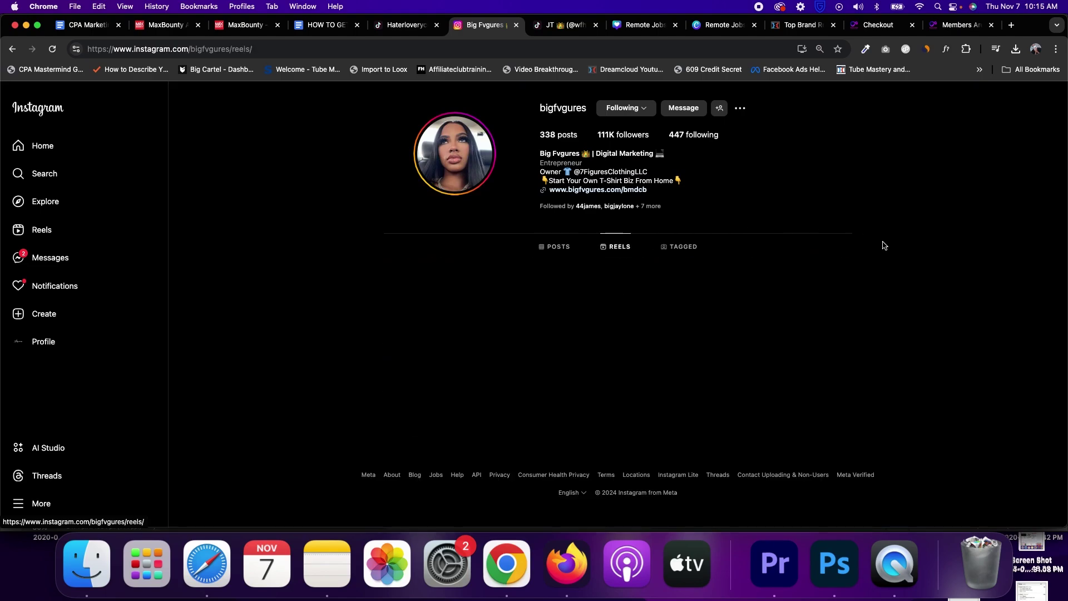
scroll(877, 287, "down", 5)
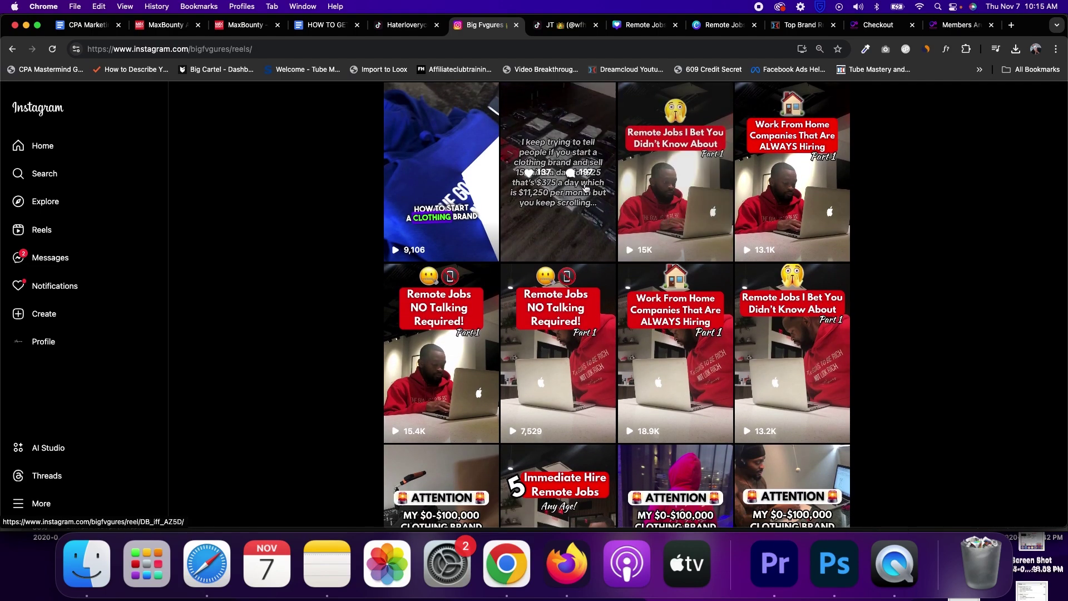
scroll(586, 188, "up", 1)
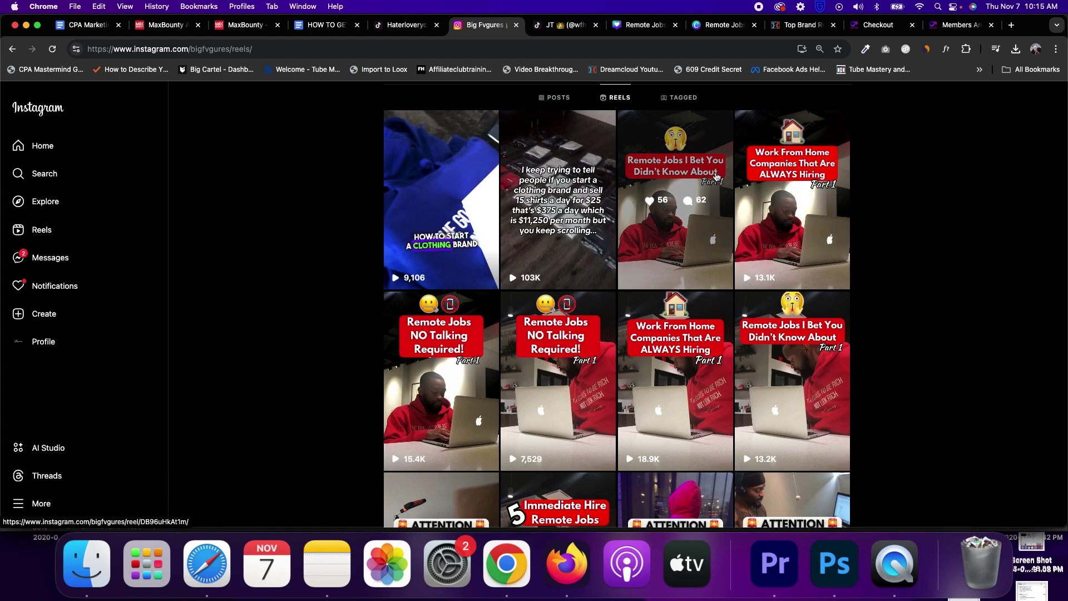
scroll(694, 191, "up", 2)
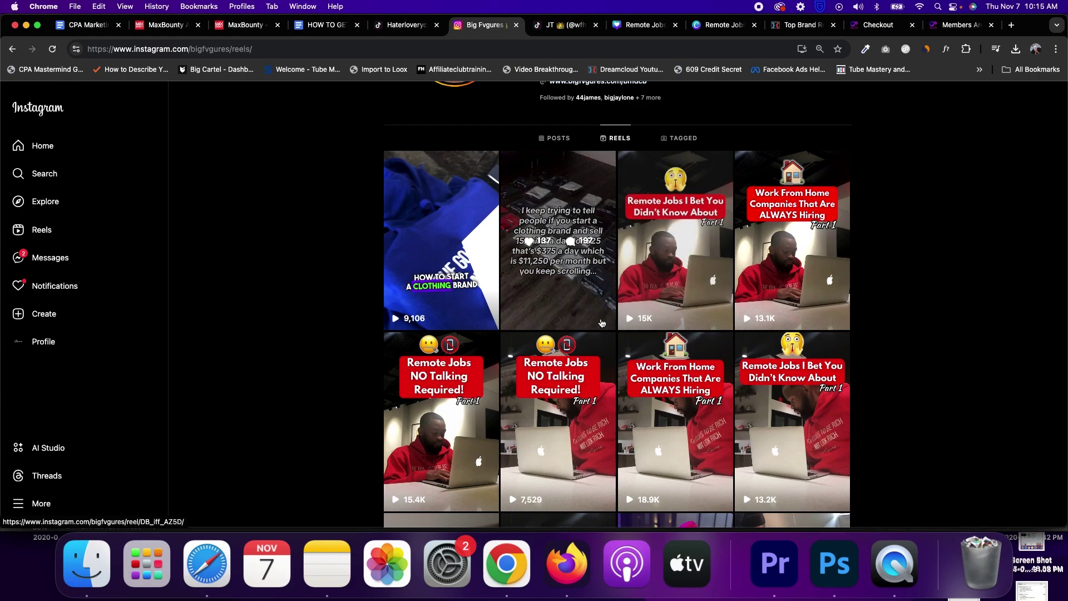
scroll(661, 271, "down", 8)
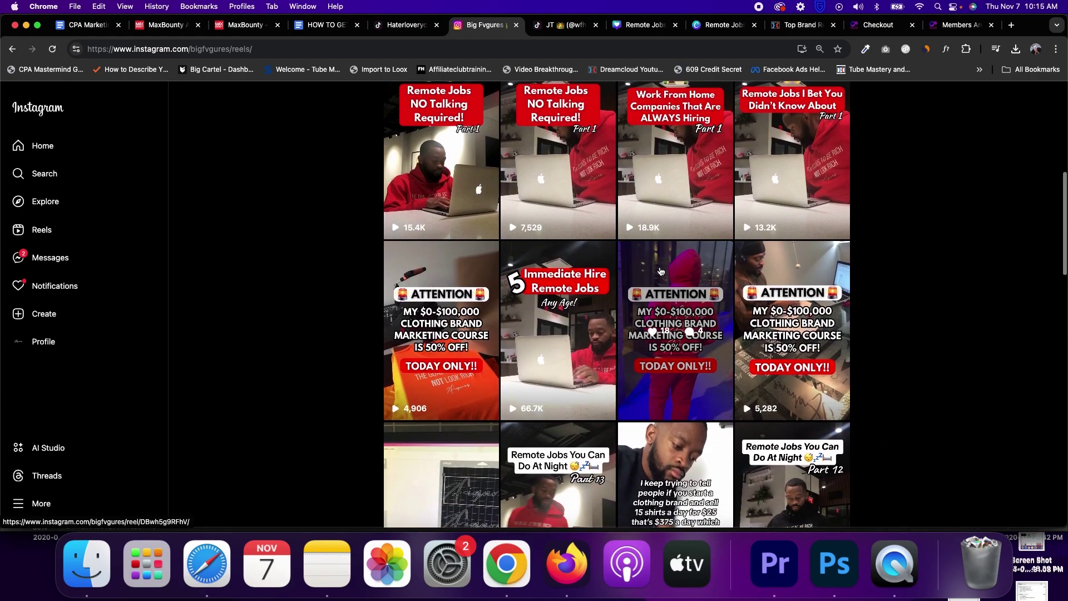
scroll(660, 271, "down", 3)
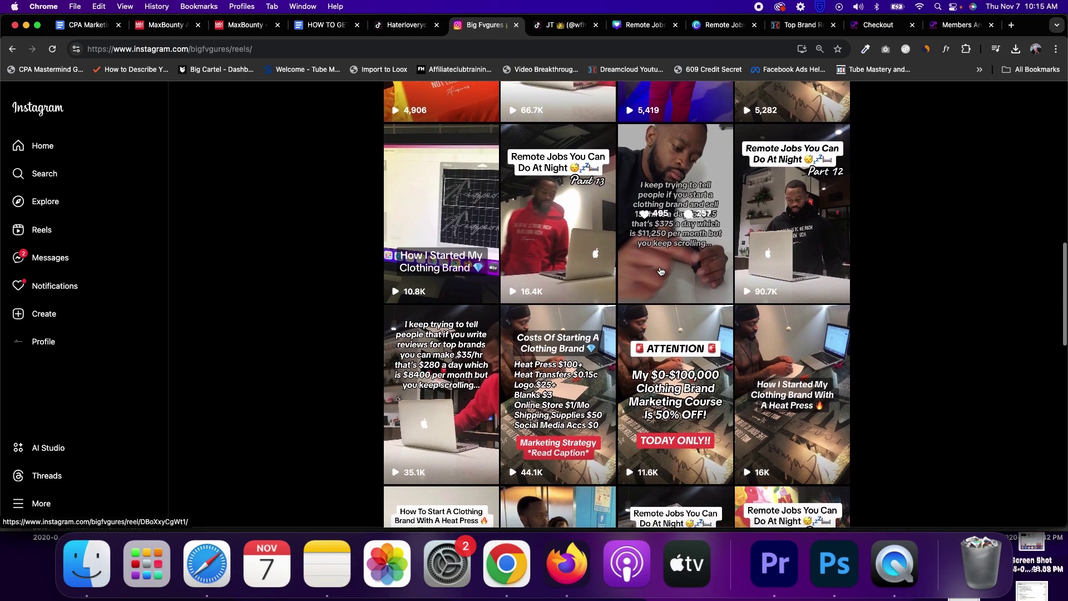
scroll(471, 392, "down", 6)
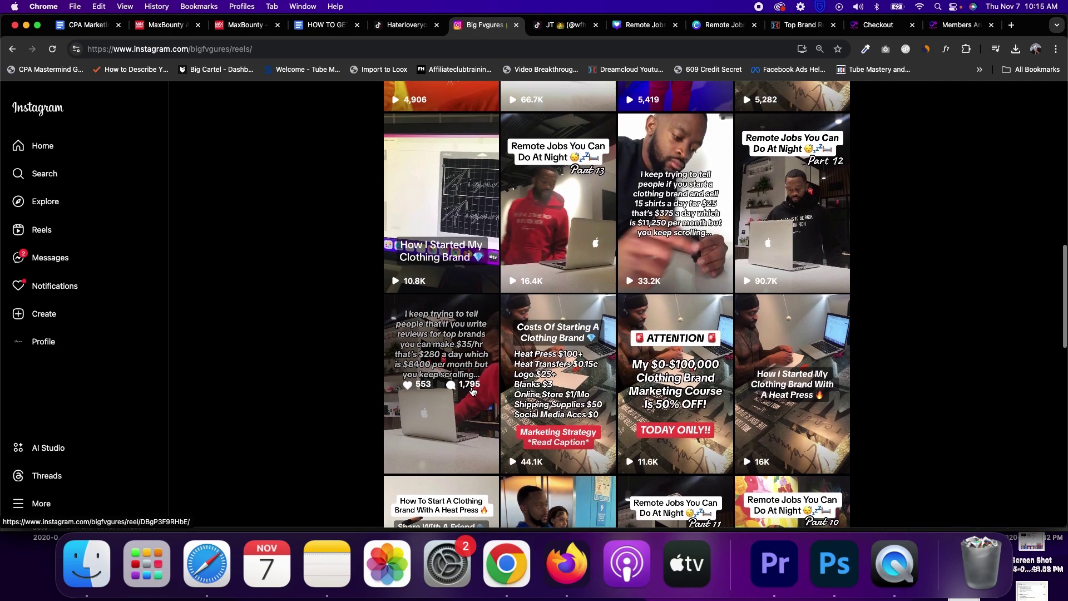
scroll(471, 392, "down", 6)
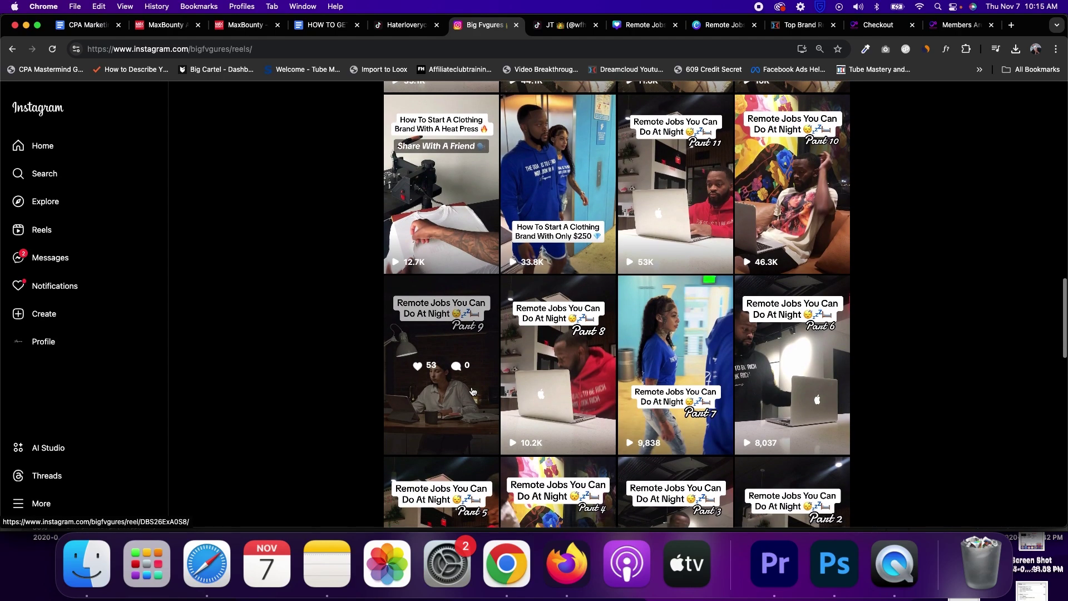
scroll(471, 392, "down", 1)
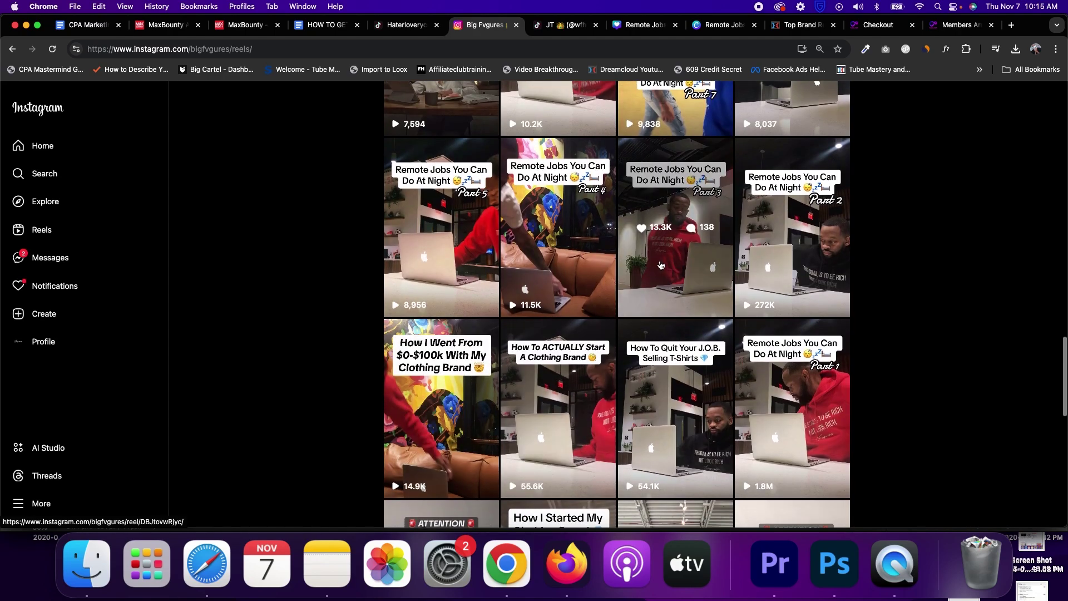
scroll(880, 361, "down", 1)
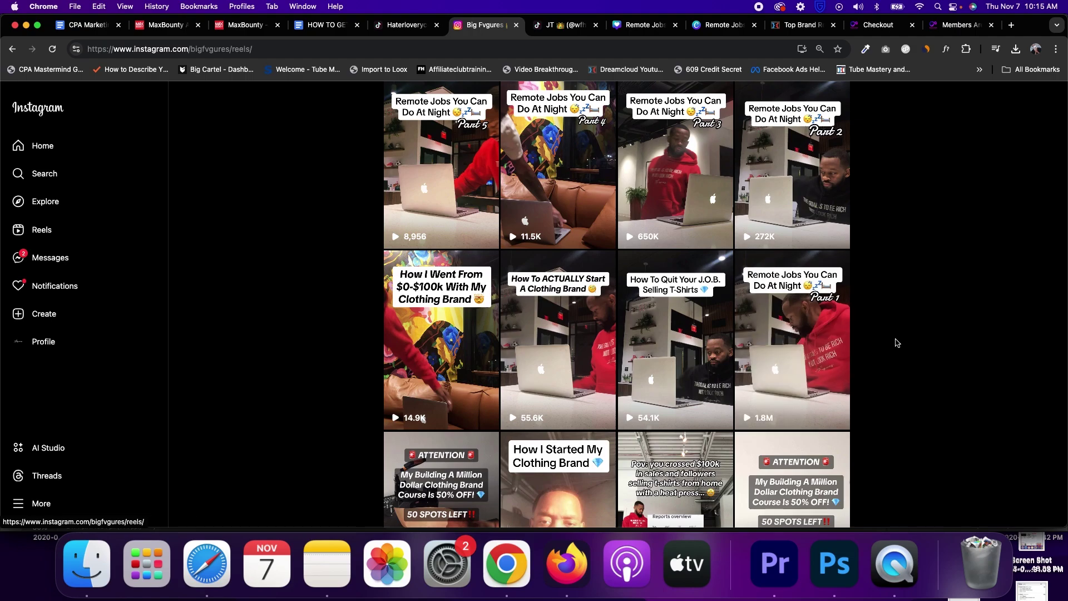
- Watch the "Remote Jobs You Can Do At Night Part 1" reel, close it, and return to the profile's posts
left_click(812, 345)
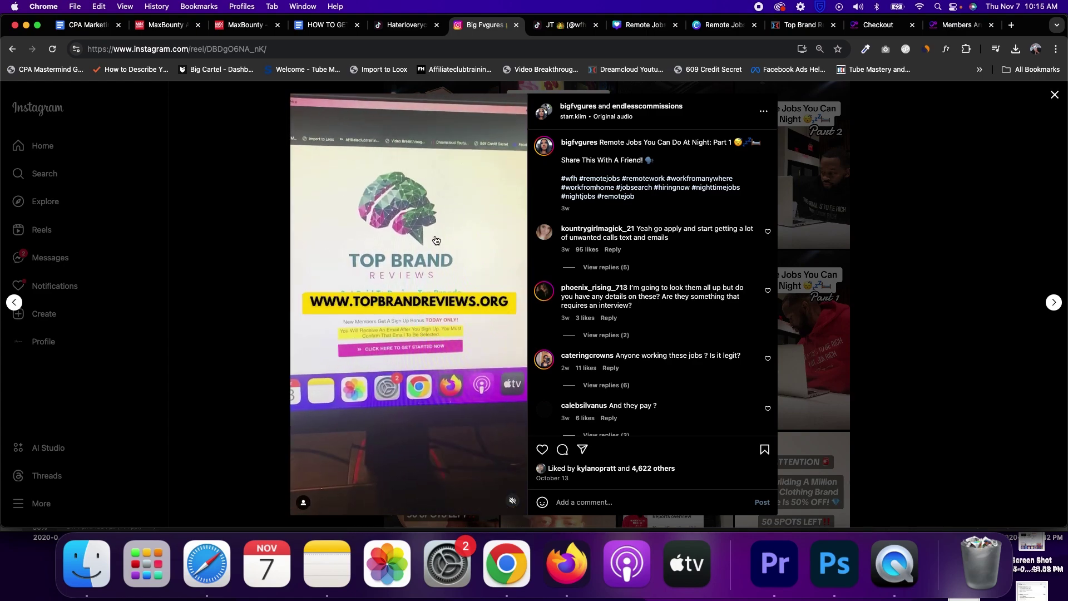
left_click(859, 172)
scroll(860, 174, "up", 15)
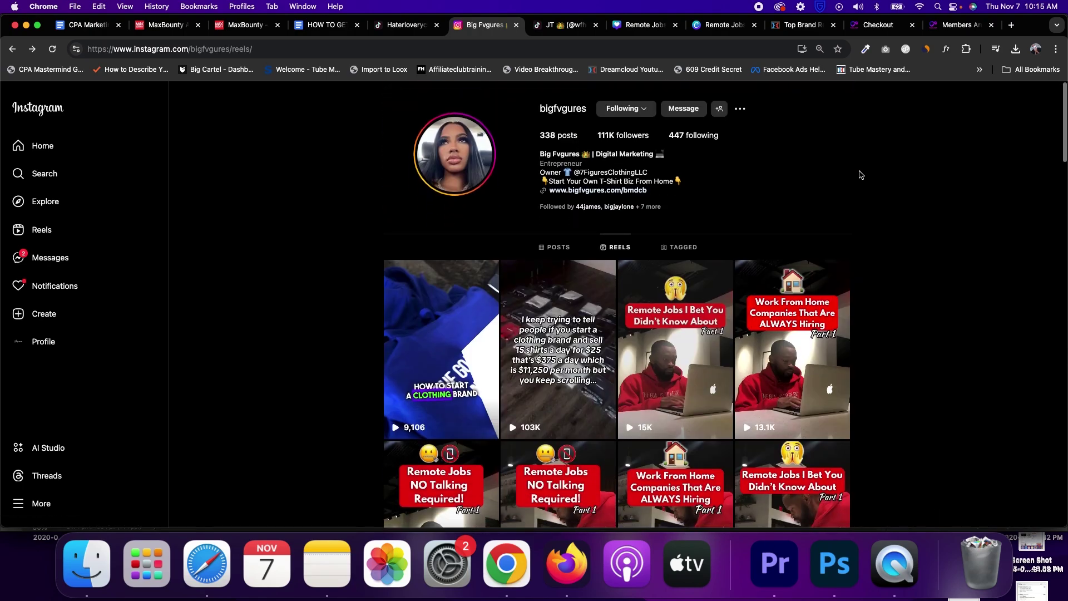
left_click(559, 252)
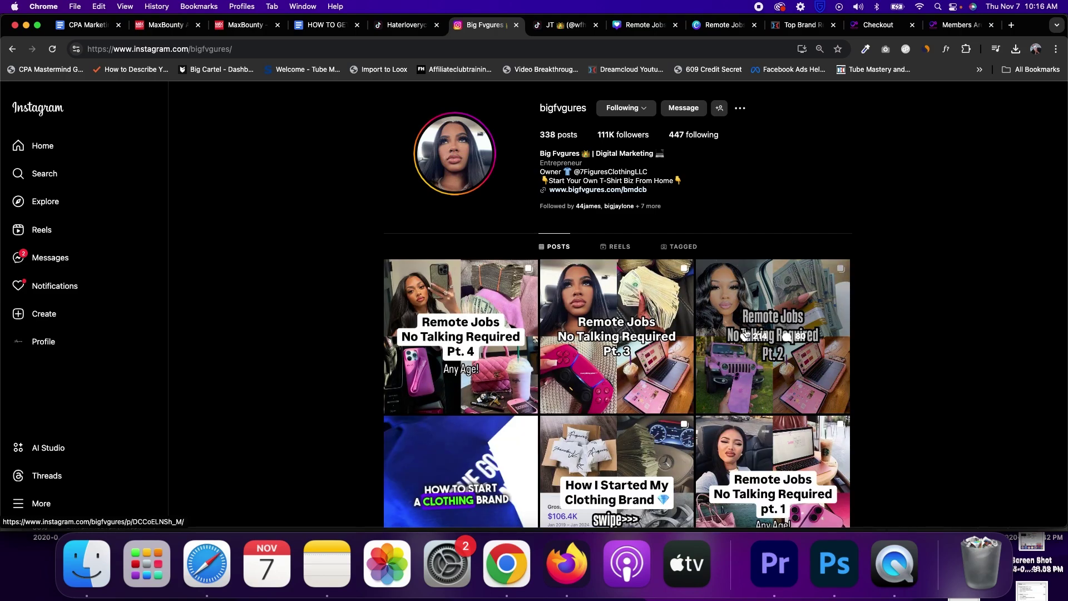
- Switch to the wfhwithjt TikTok profile and look over its remote-job videos and their view counts
left_click(566, 32)
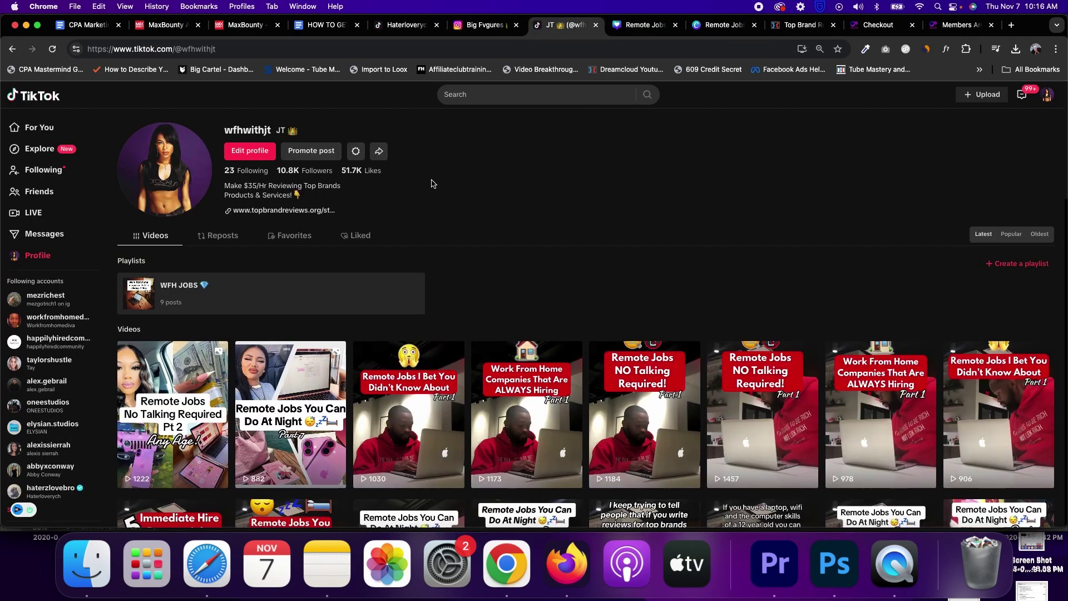
scroll(389, 183, "down", 5)
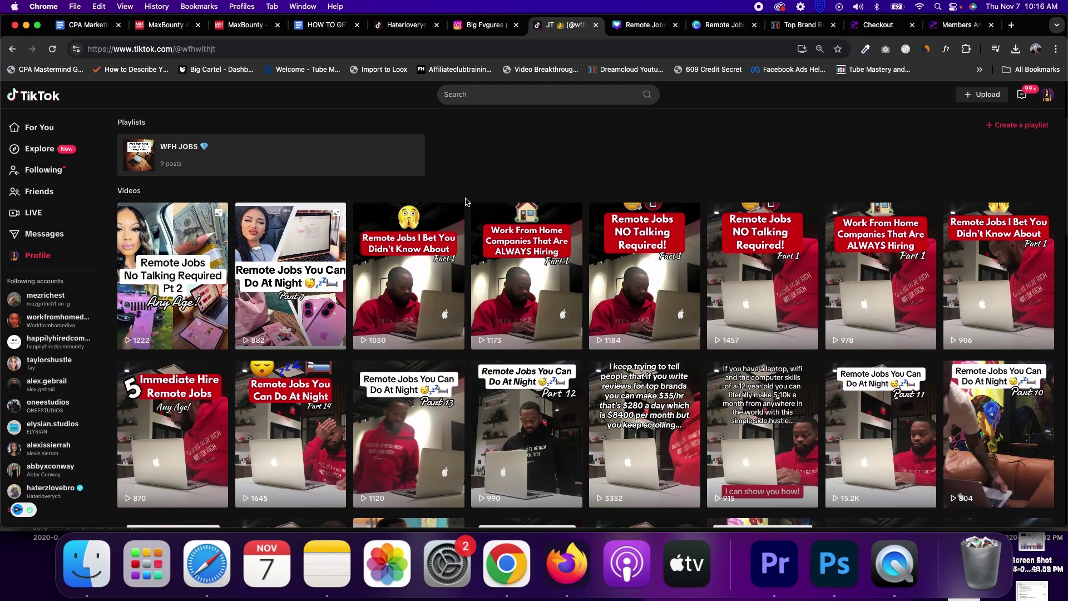
scroll(465, 197, "down", 3)
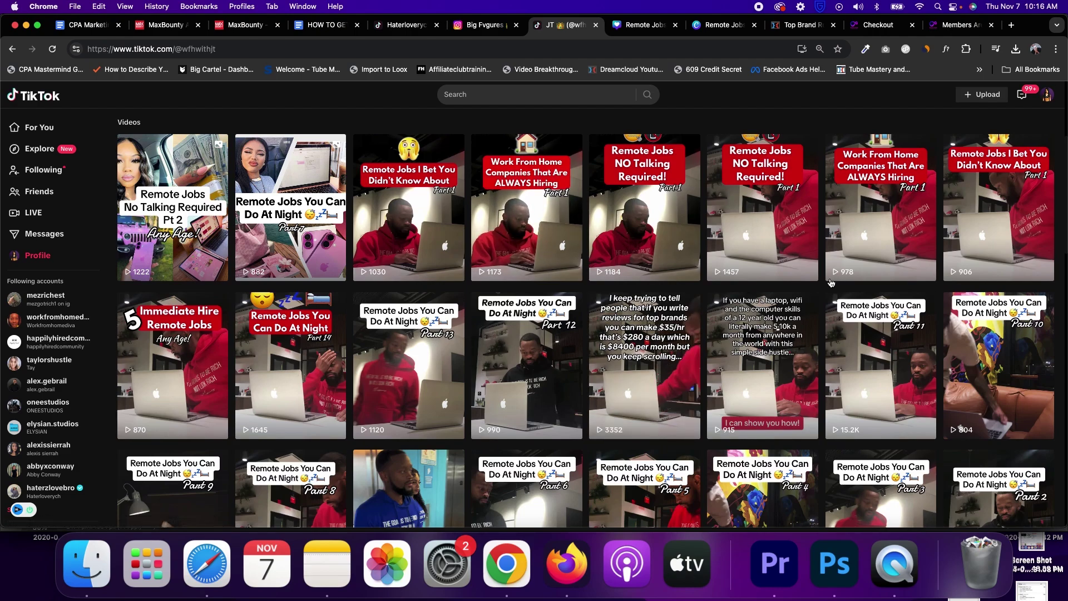
scroll(824, 285, "down", 1)
scroll(824, 284, "down", 2)
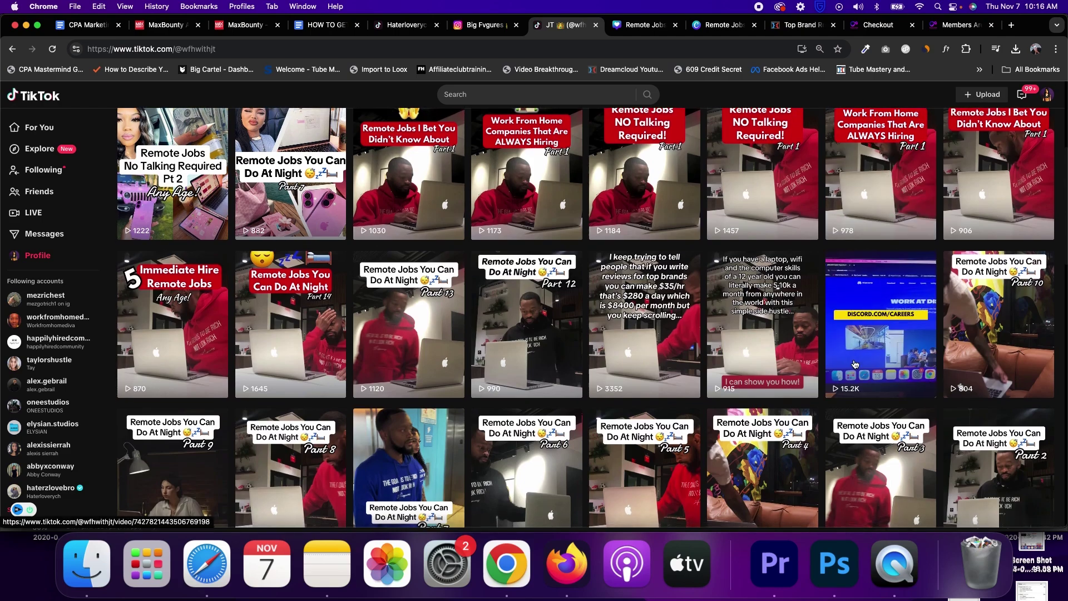
- Play the "Remote Jobs You Can Do At Night" Part 11 video, pause it, and close it to return to the profile
left_click(829, 270)
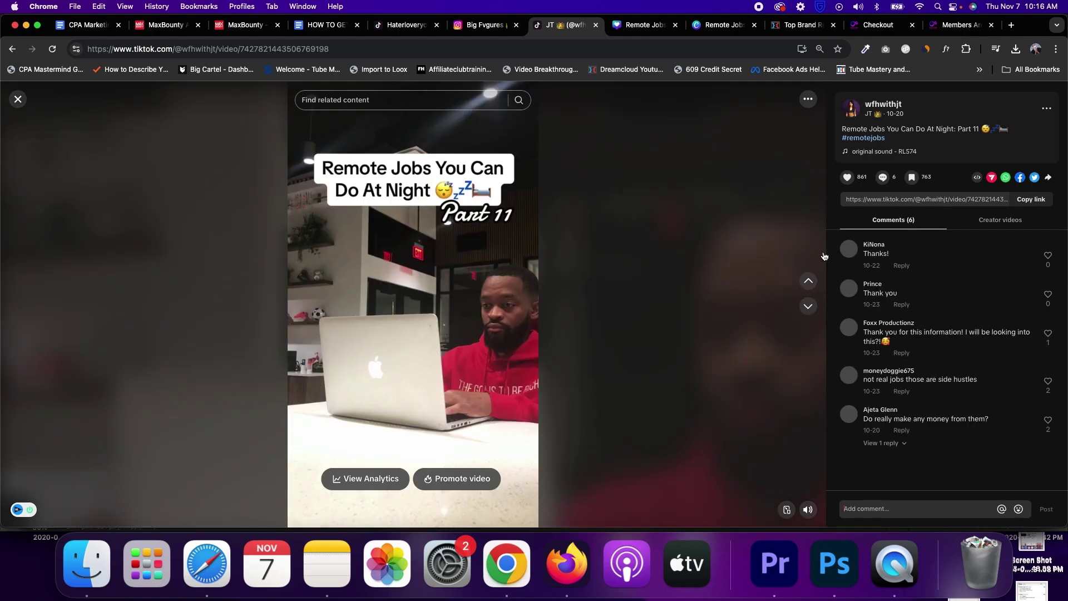
left_click(627, 277)
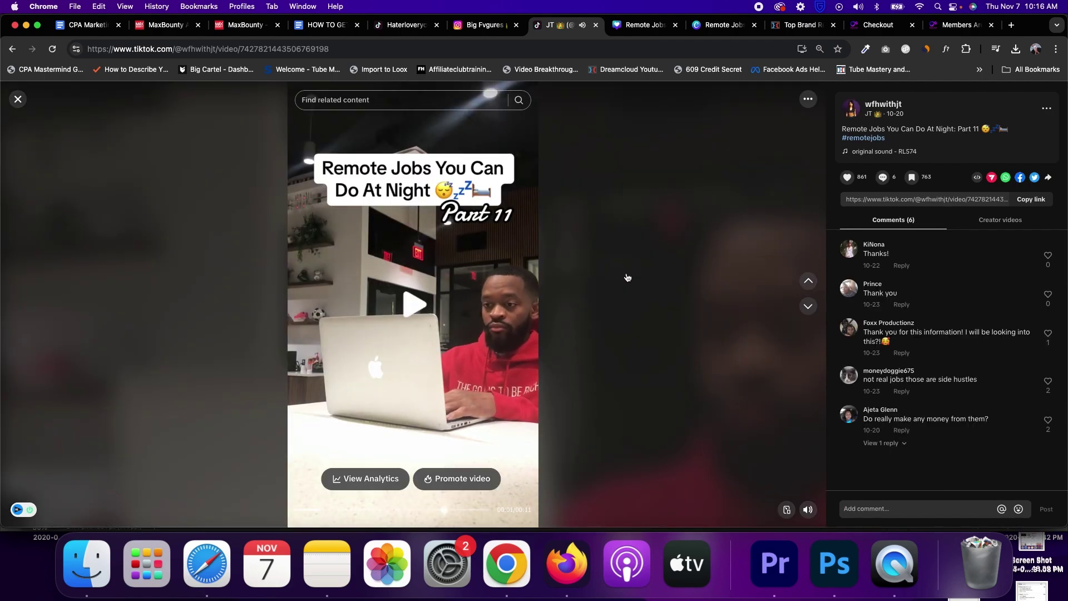
left_click(18, 99)
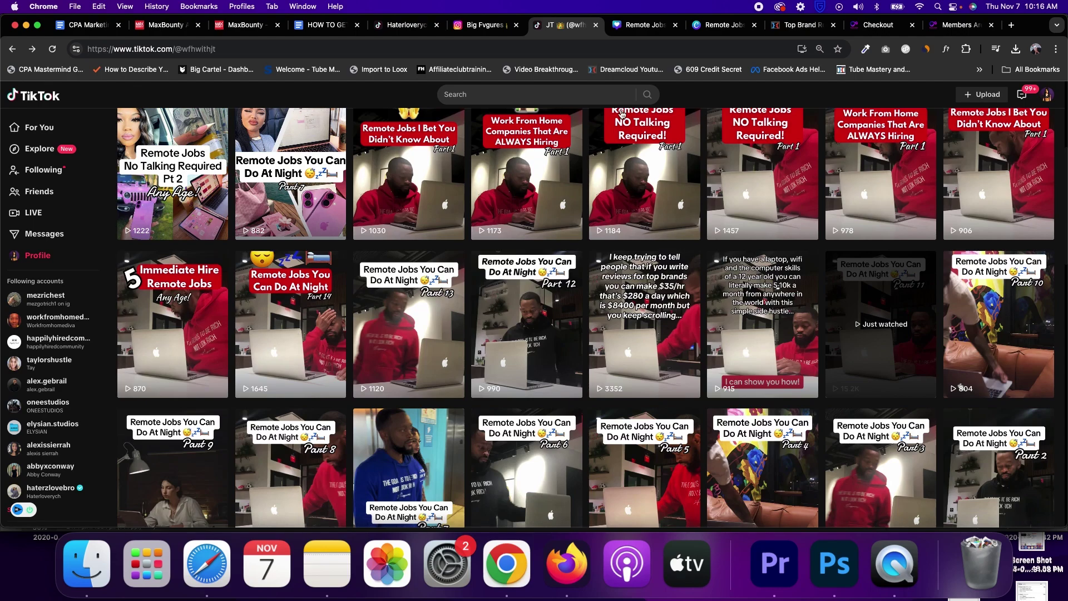
- Switch to the Canva "Remote Jobs" design with the photo collages and look through all four pages, returning to page 1
left_click(637, 28)
scroll(749, 273, "down", 12)
scroll(749, 274, "down", 4)
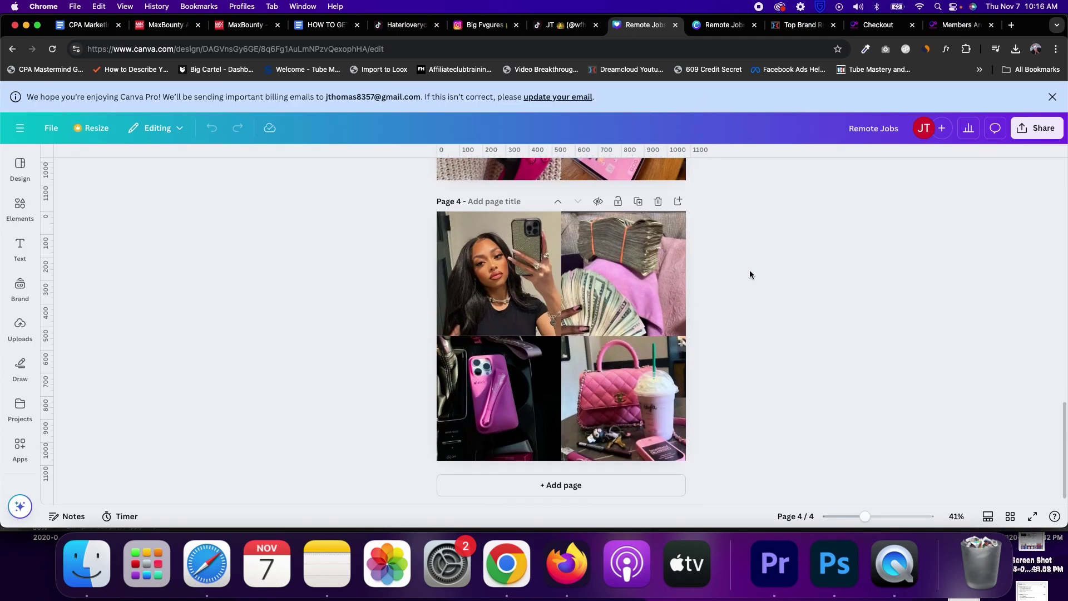
scroll(749, 273, "up", 12)
scroll(749, 273, "up", 3)
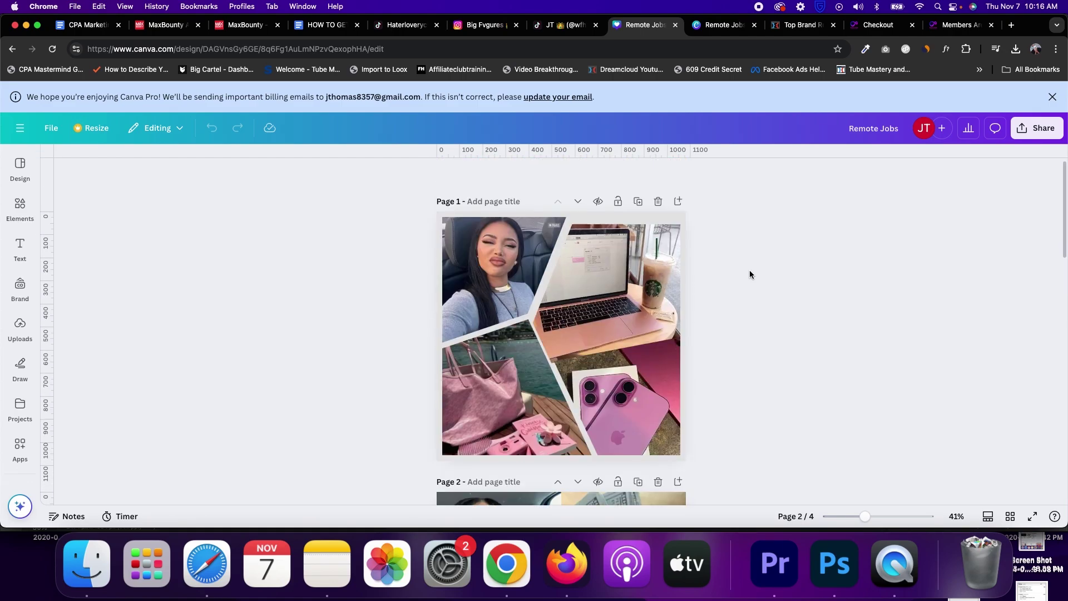
scroll(749, 273, "down", 15)
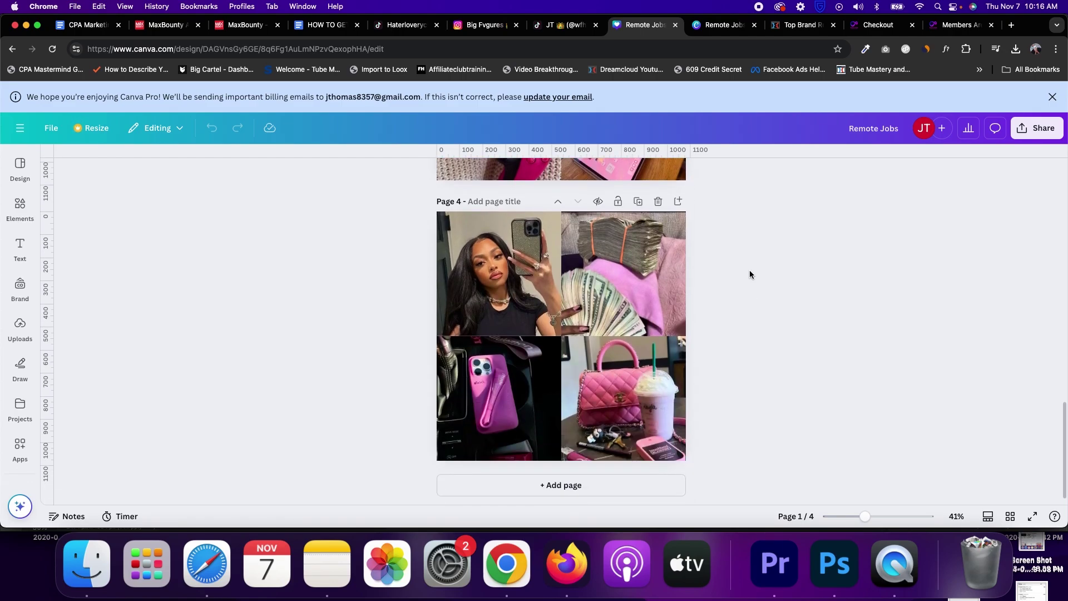
scroll(749, 273, "up", 15)
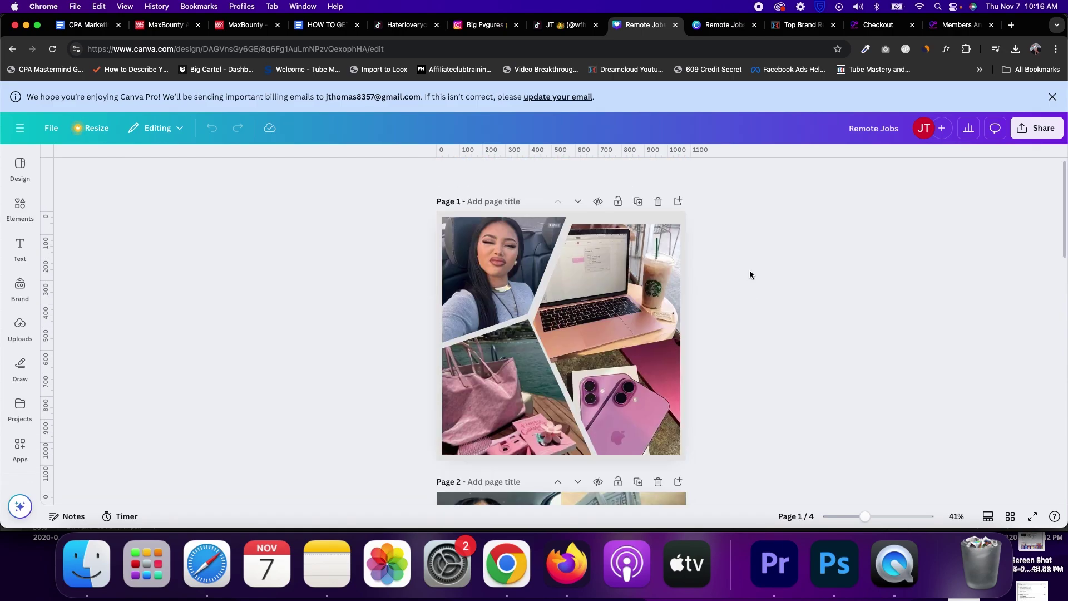
- Switch to the second Canva "Remote Jobs" design and look through its five title-text pages, returning to page 1
left_click(717, 25)
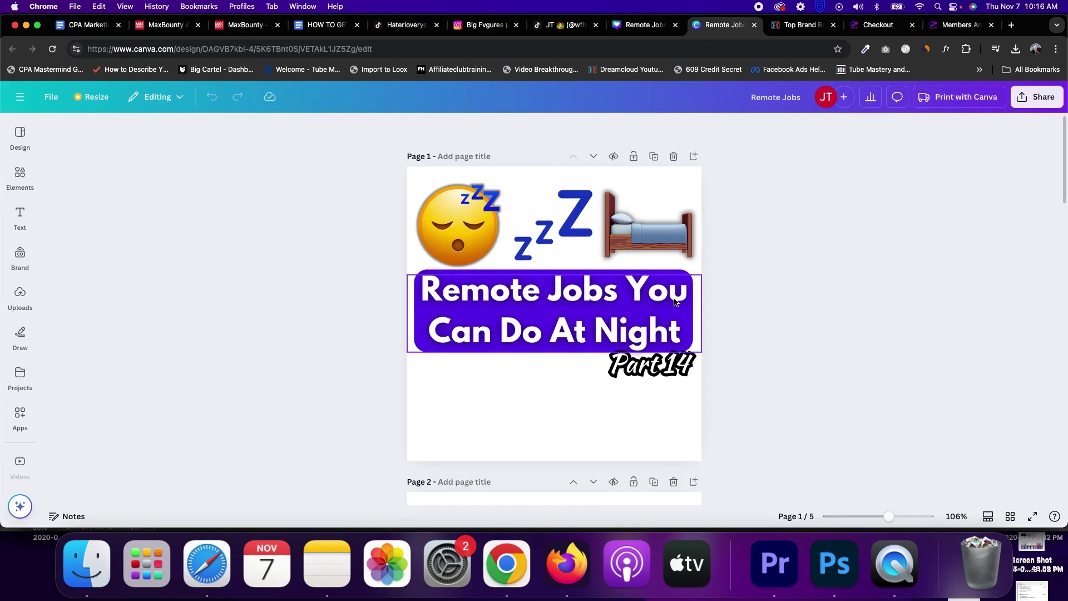
scroll(750, 289, "down", 3)
scroll(749, 285, "down", 10)
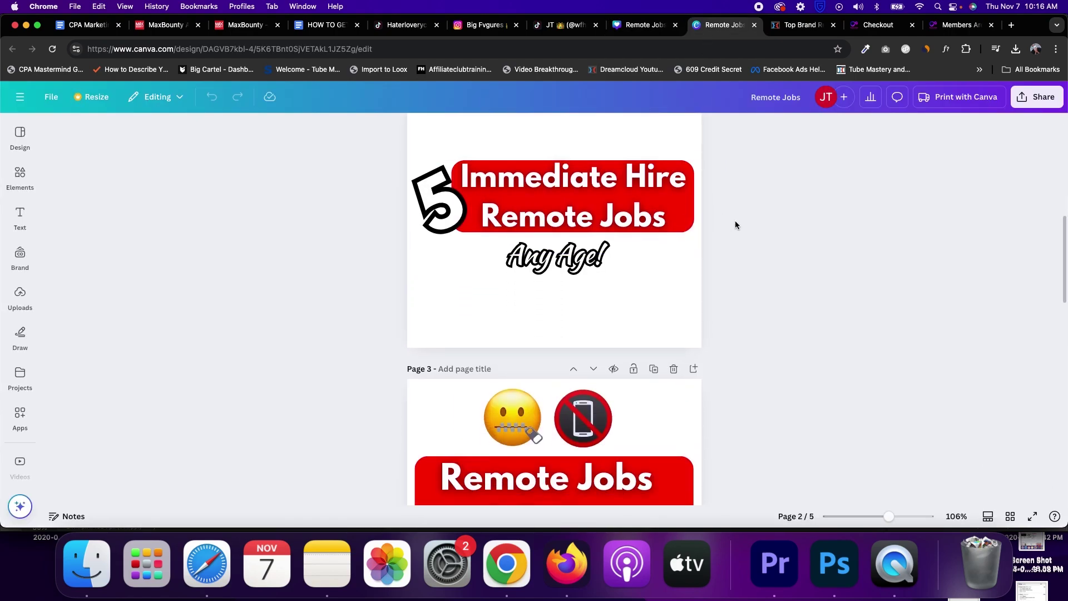
scroll(736, 225, "down", 20)
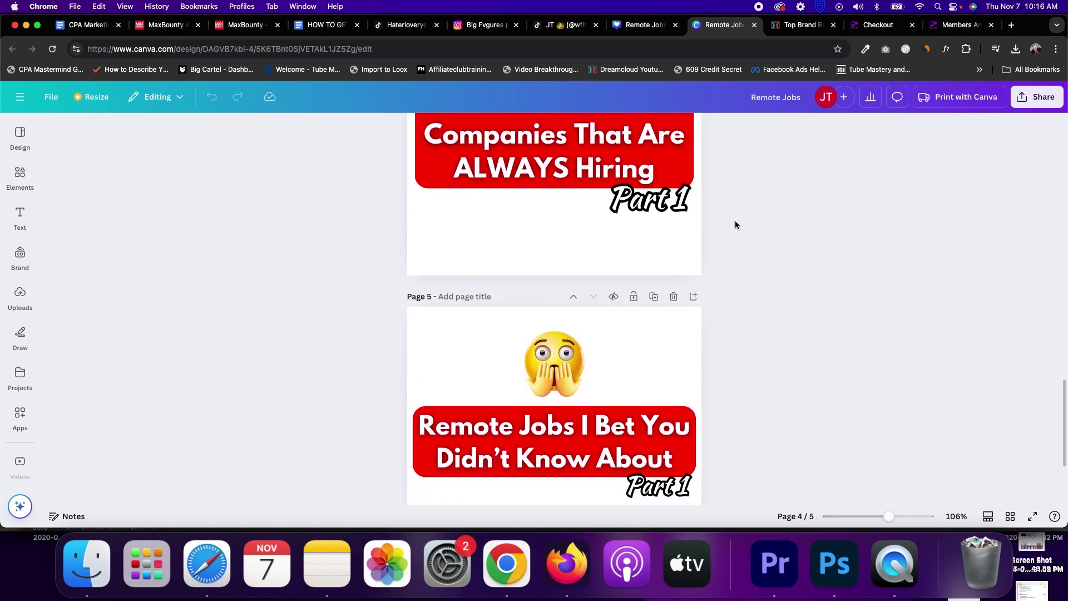
scroll(736, 224, "down", 3)
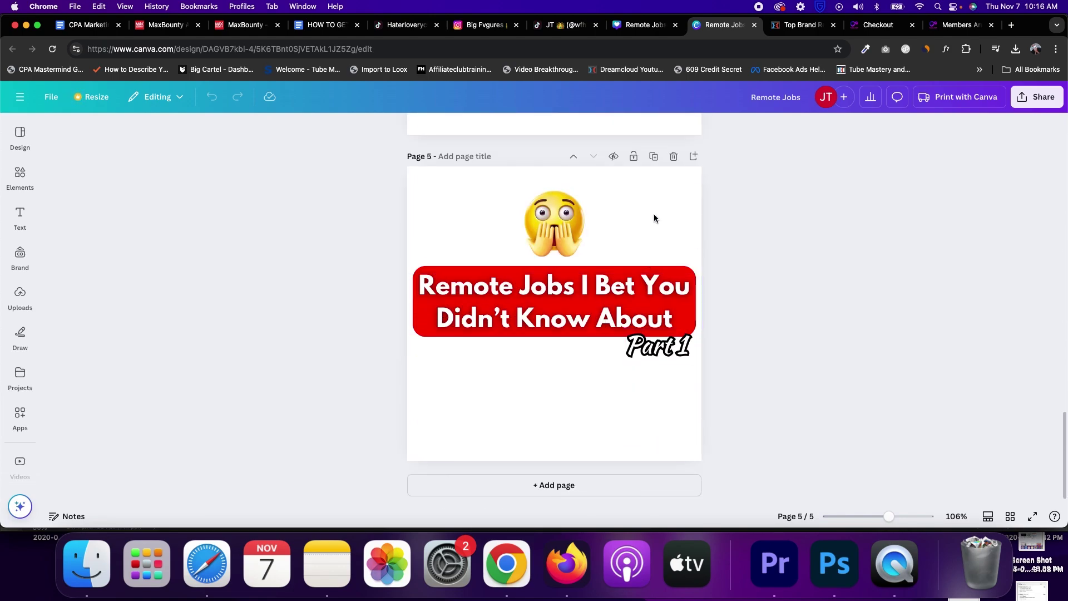
scroll(739, 221, "up", 20)
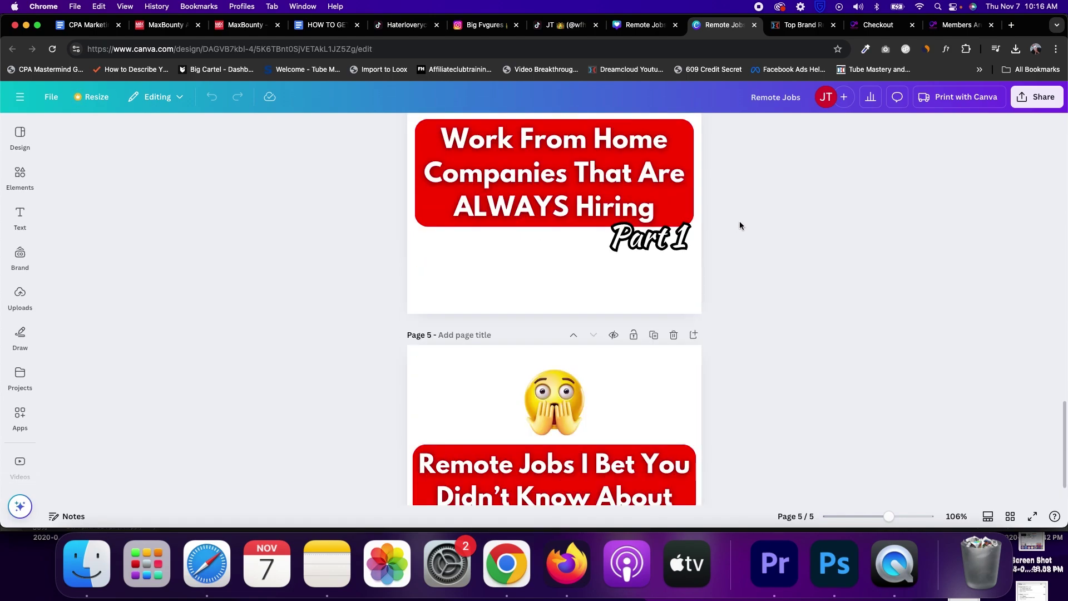
scroll(739, 224, "up", 2)
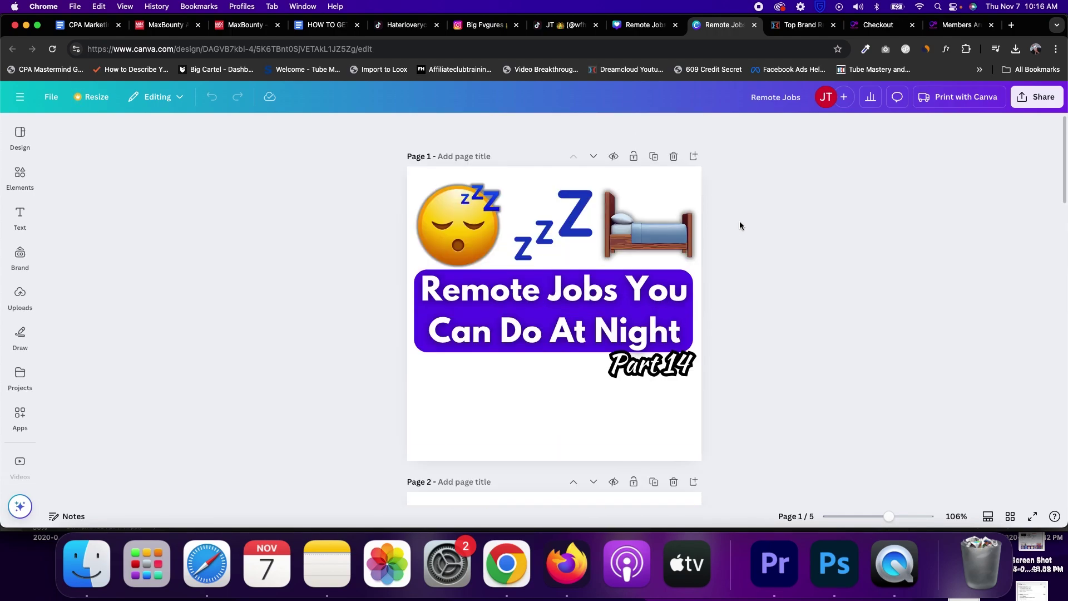
- Switch to the Top Brand Reviews landing page and examine its headline, sign-up call to action and member reviews
left_click(780, 33)
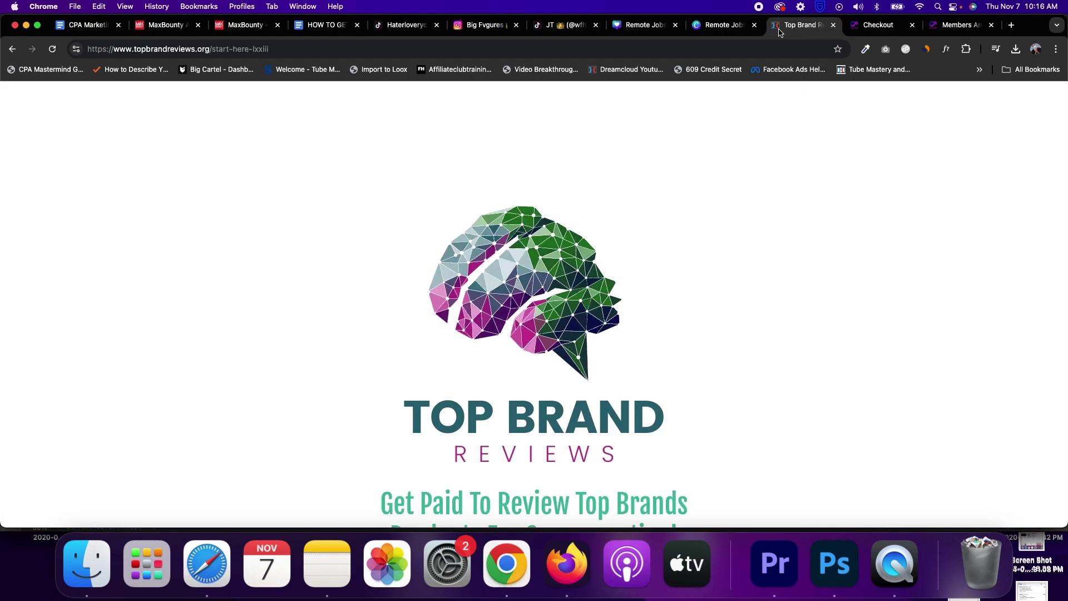
scroll(806, 239, "down", 5)
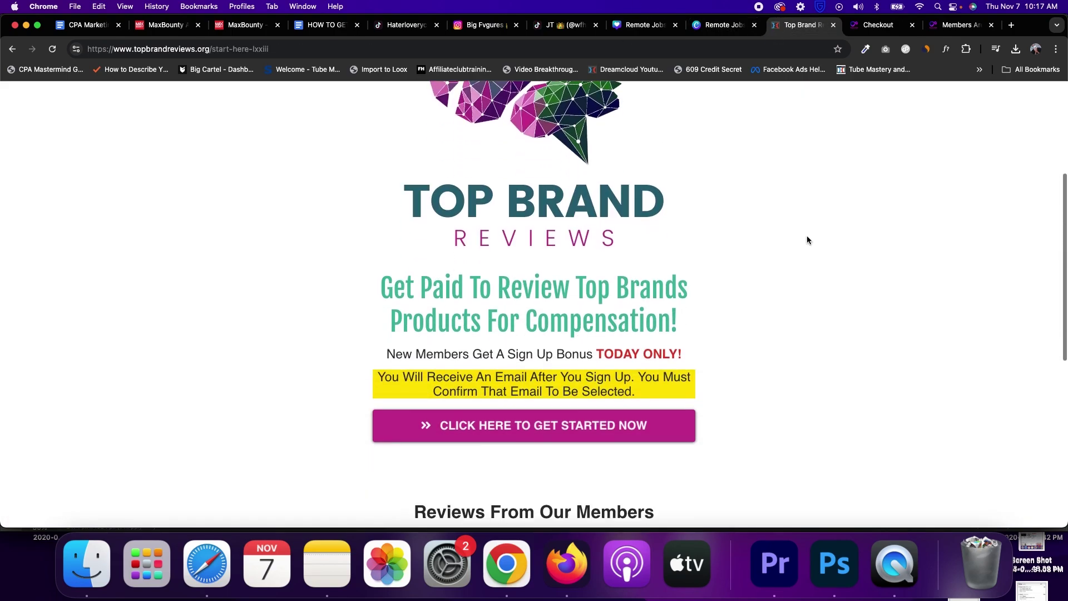
scroll(803, 361, "up", 1)
scroll(803, 361, "down", 6)
scroll(802, 361, "up", 10)
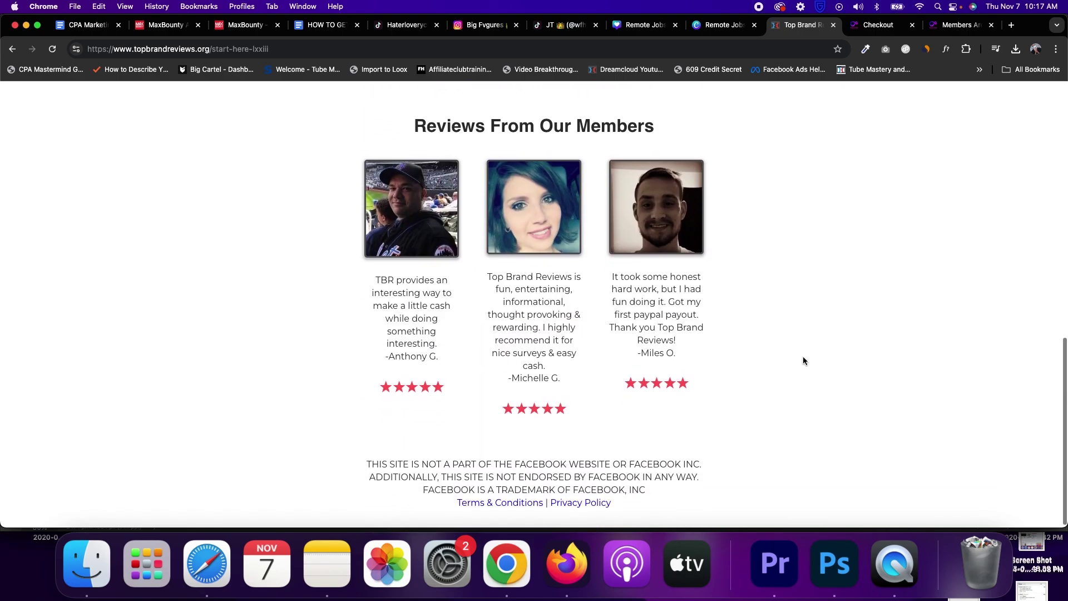
scroll(803, 359, "down", 3)
scroll(803, 358, "down", 6)
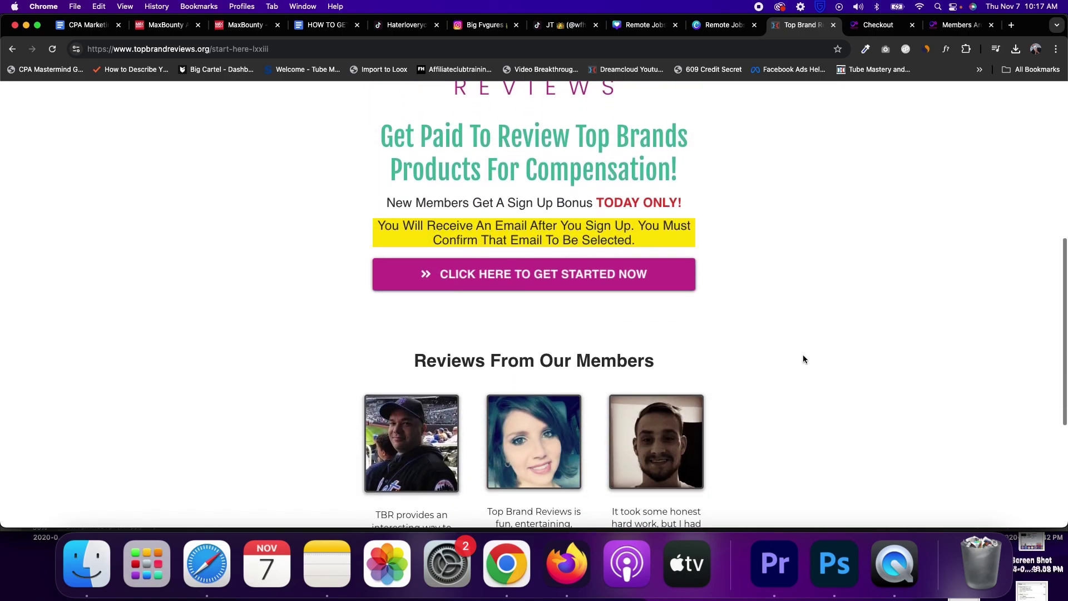
scroll(802, 359, "up", 10)
scroll(802, 359, "down", 1)
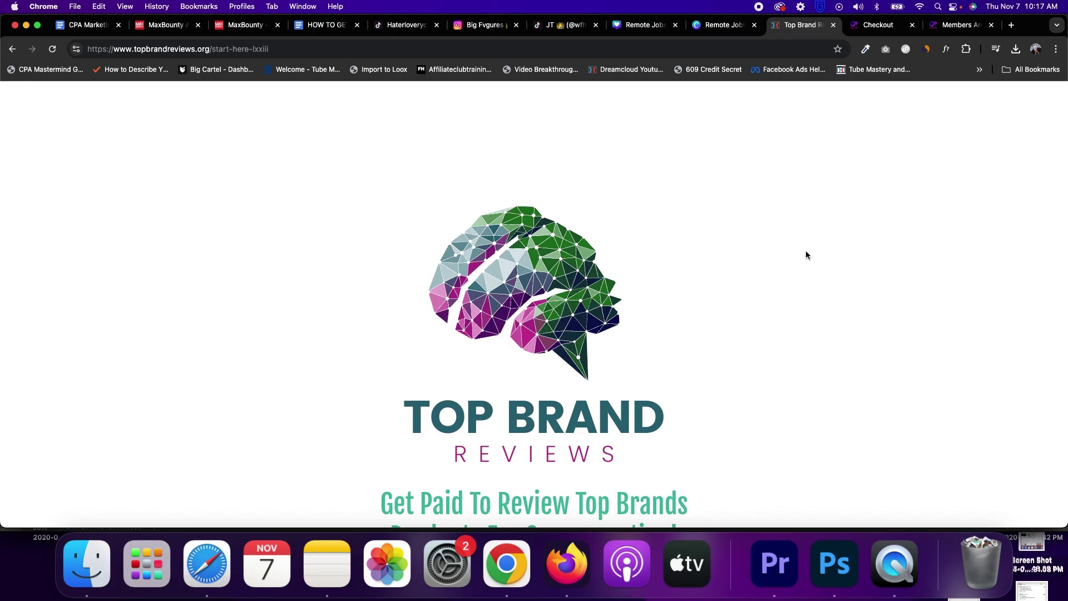
scroll(712, 212, "down", 5)
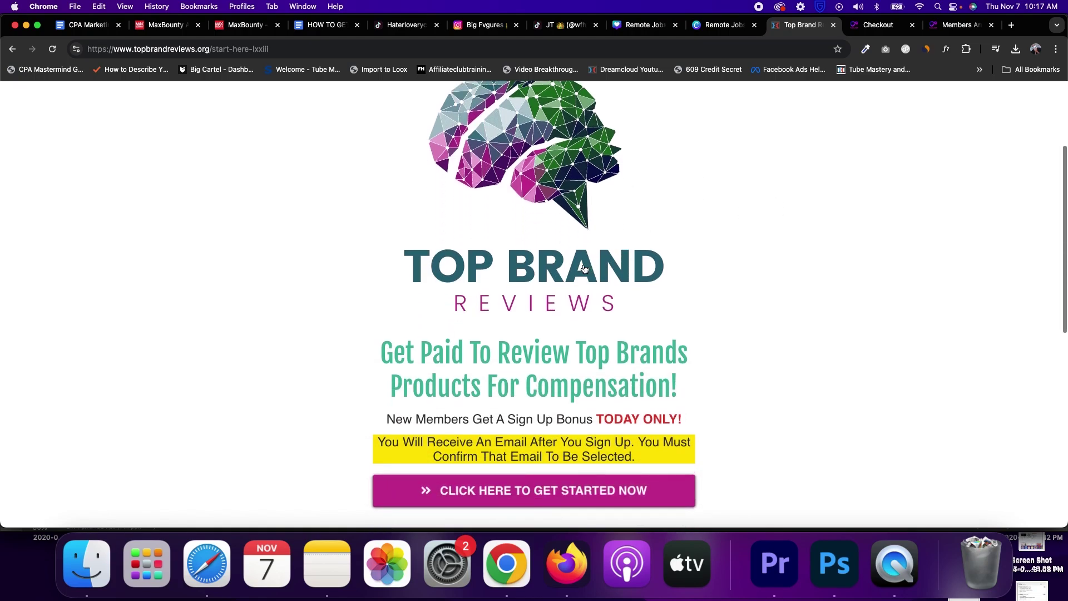
scroll(523, 262, "up", 4)
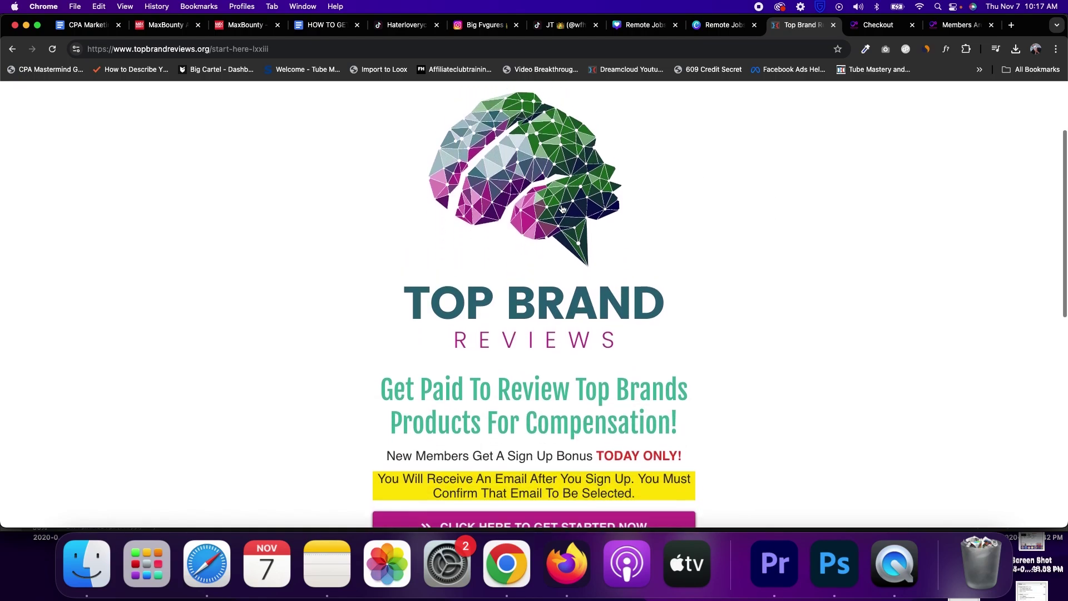
scroll(668, 184, "down", 15)
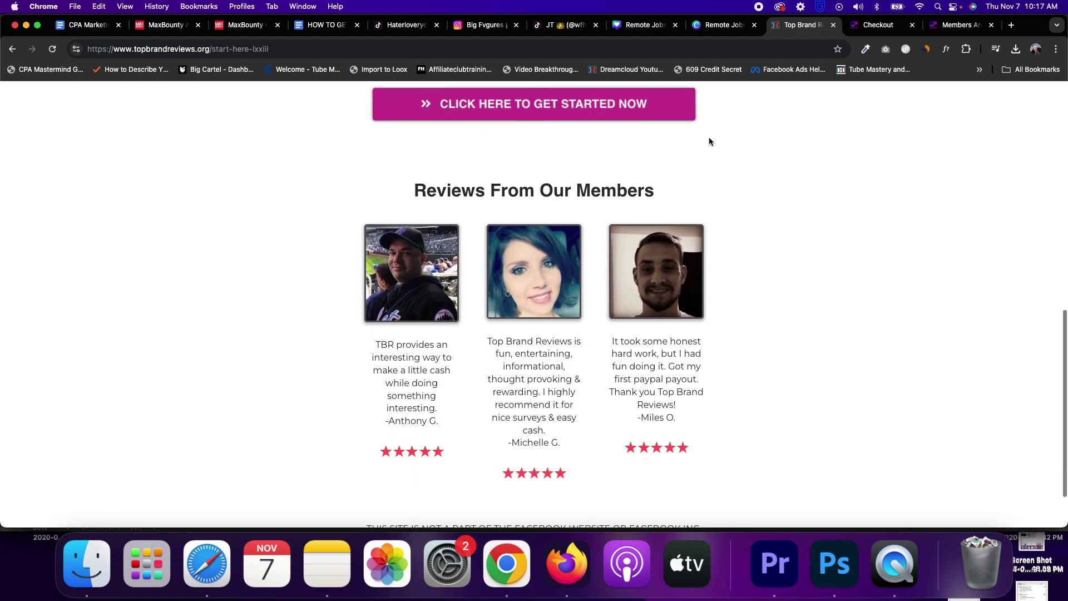
scroll(746, 132, "down", 3)
scroll(746, 132, "up", 15)
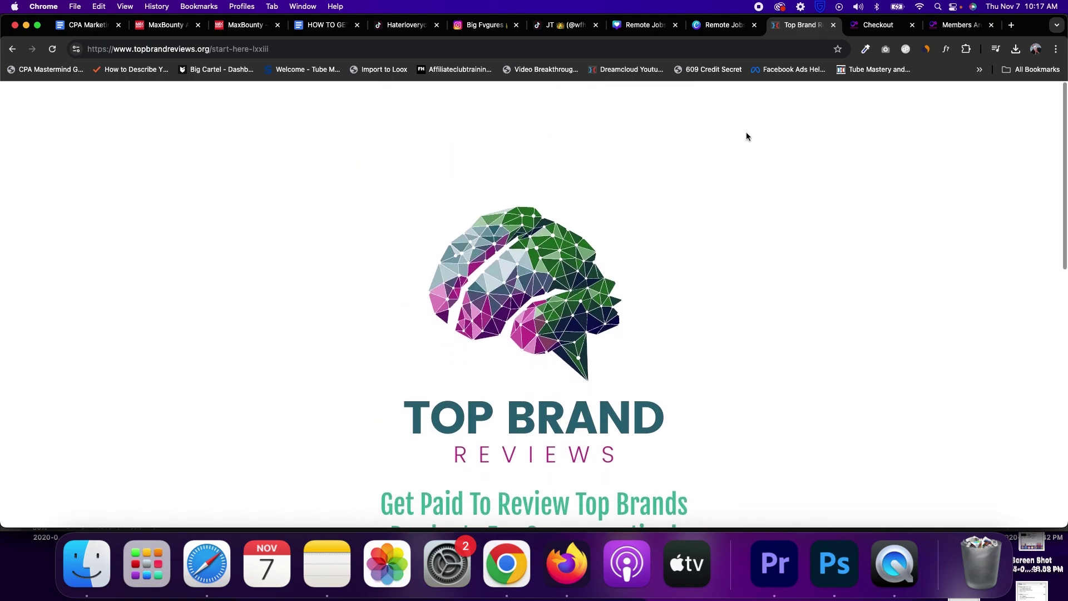
- Revisit the two Canva "Remote Jobs" designs and return to the Top Brand Reviews landing page
left_click(723, 25)
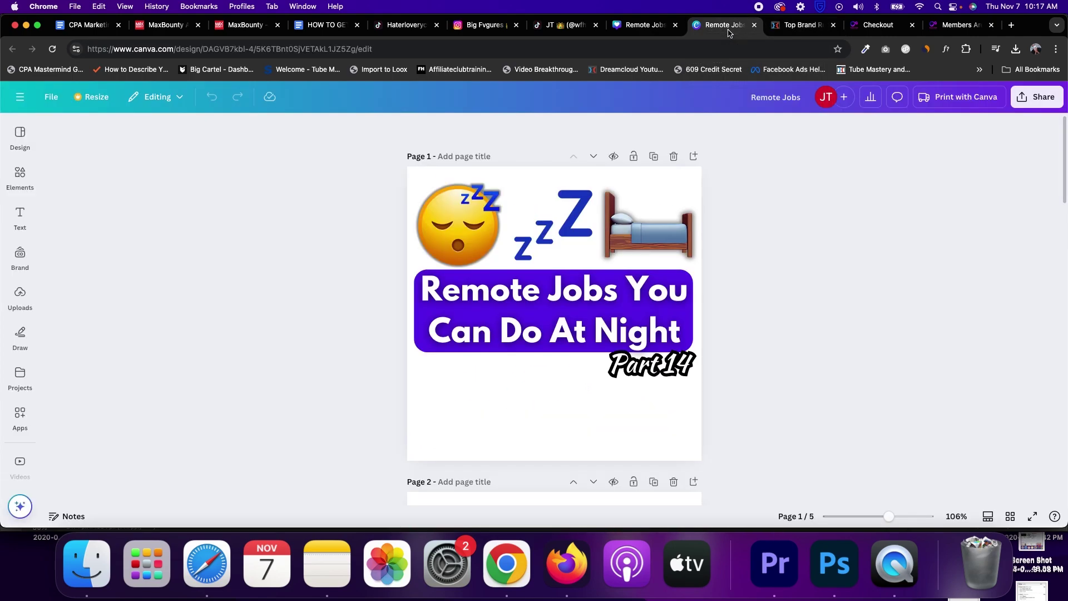
left_click(643, 28)
left_click(702, 33)
left_click(782, 33)
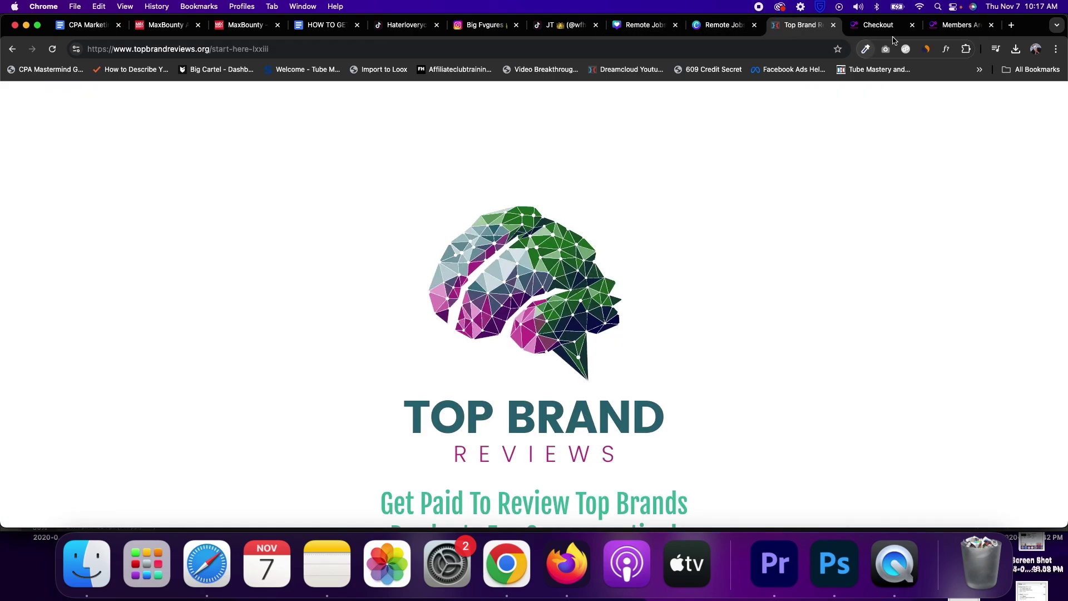
- Switch to the 7 Figures members area and look over the course's lesson list on the Welcome page
left_click(937, 30)
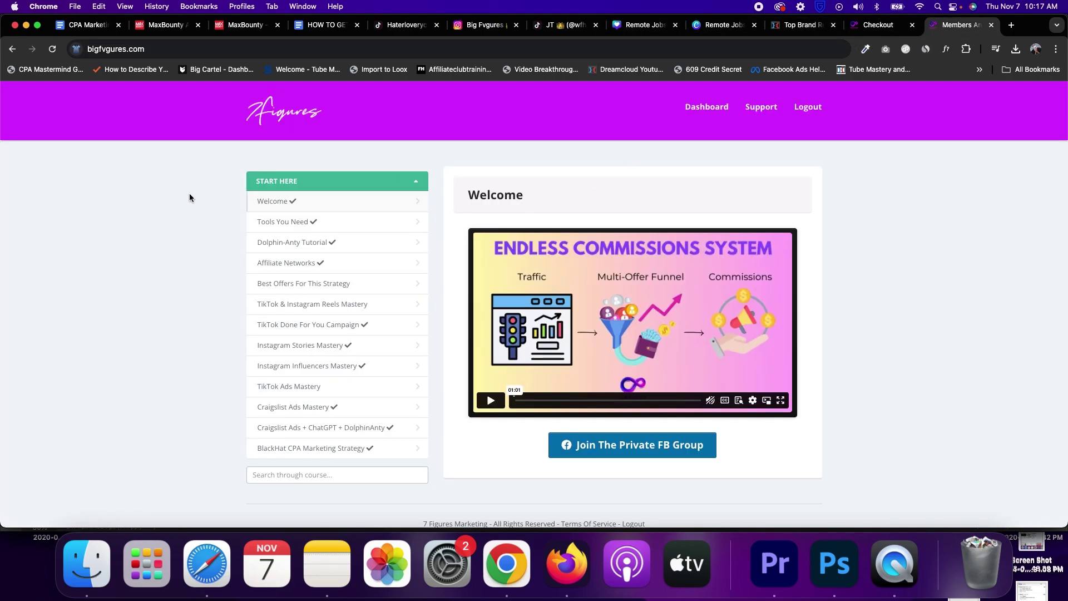
scroll(178, 202, "down", 1)
scroll(184, 201, "up", 1)
- Switch to the Endless Commissions Course checkout page and look over its offer headline and order form
left_click(880, 29)
left_click(799, 219)
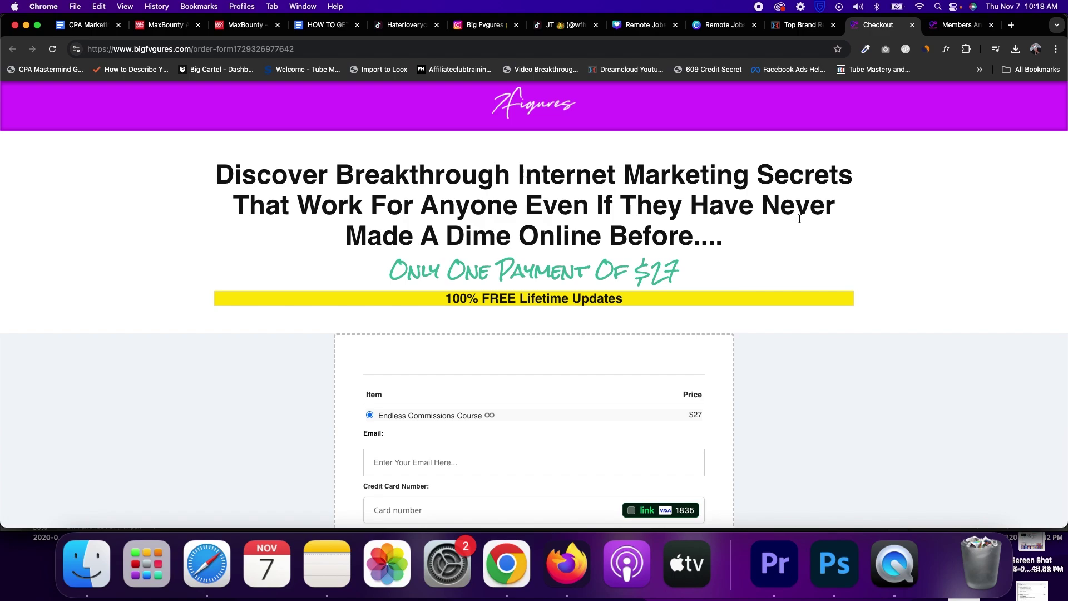
scroll(875, 267, "down", 5)
scroll(876, 266, "up", 5)
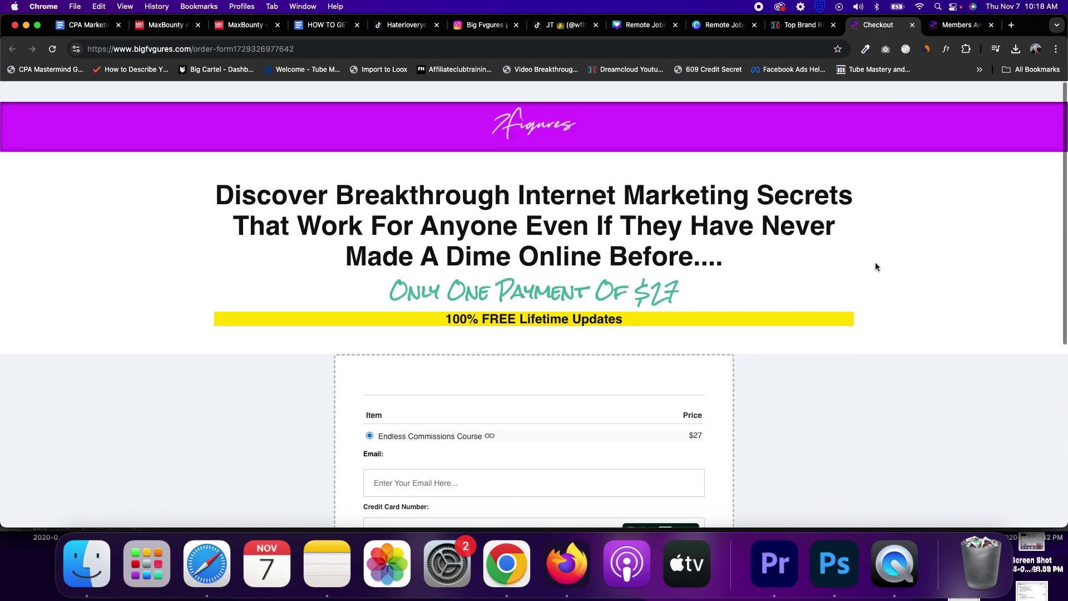
scroll(876, 267, "down", 3)
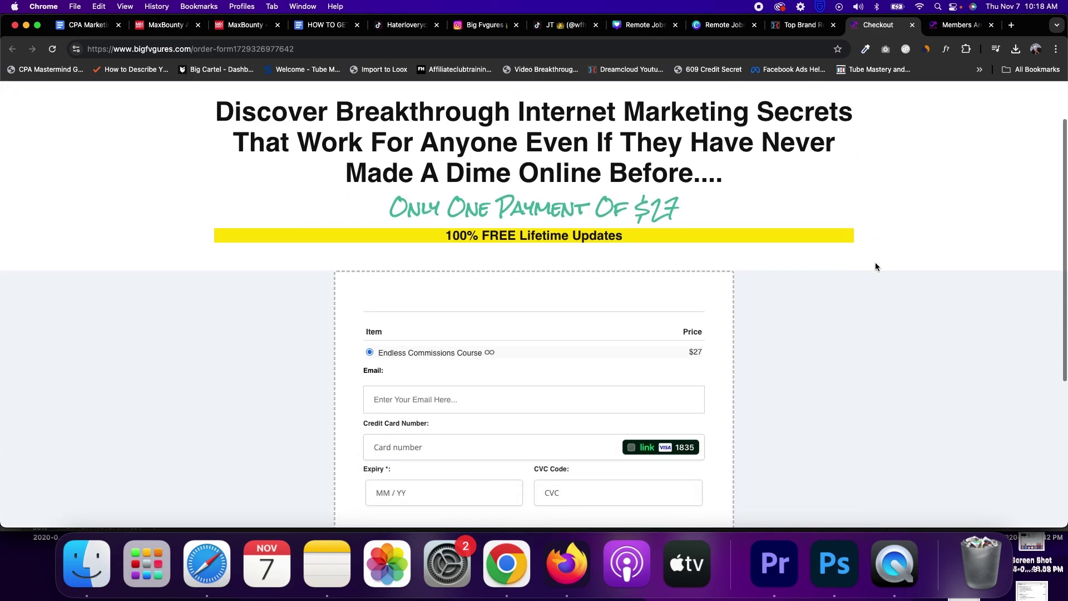
scroll(875, 266, "up", 2)
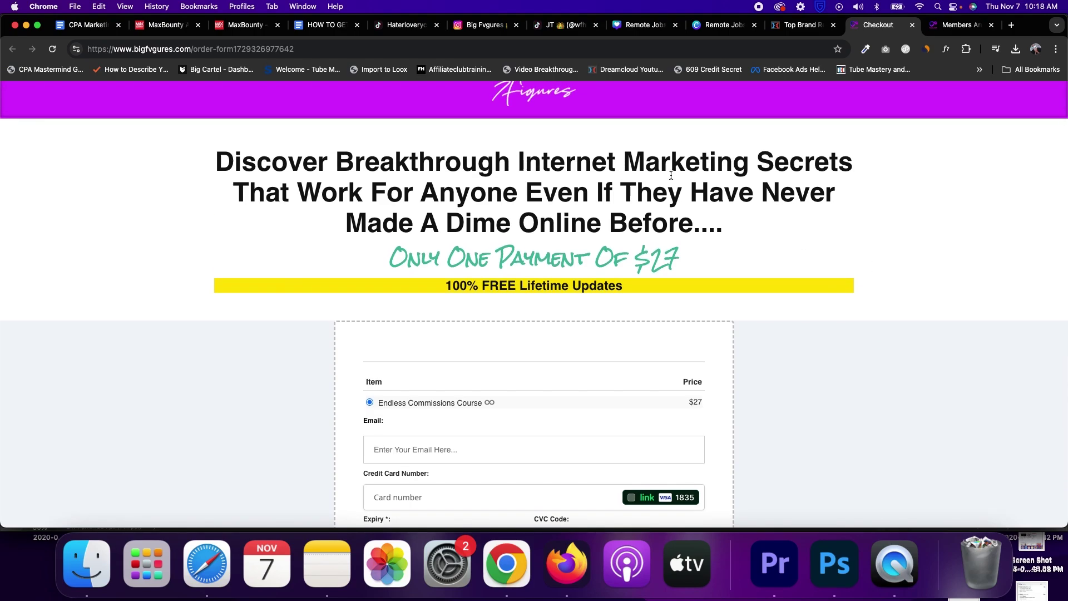
- Switch to the MaxBounty affiliate dashboard and reload it to check the earnings summary
left_click(178, 27)
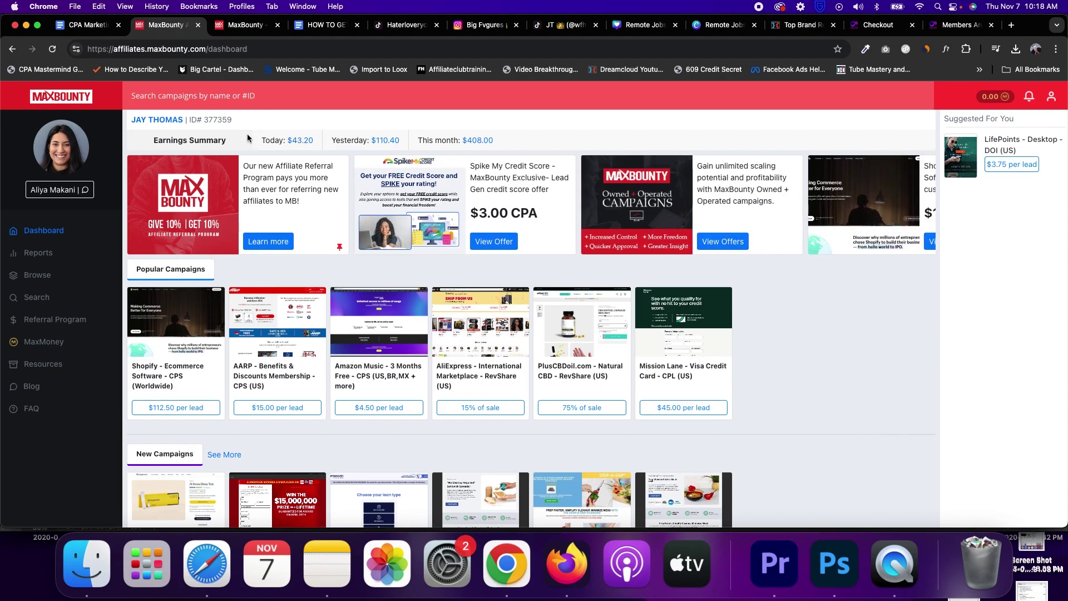
left_click(56, 49)
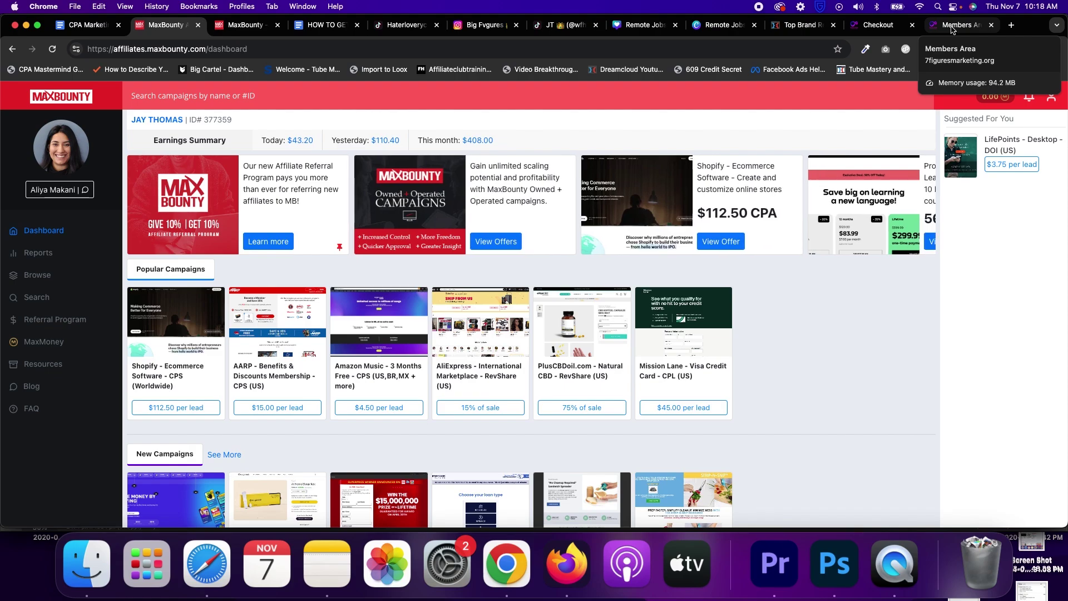
- Revisit the course members area and the checkout page, and return to the MaxBounty dashboard
left_click(952, 28)
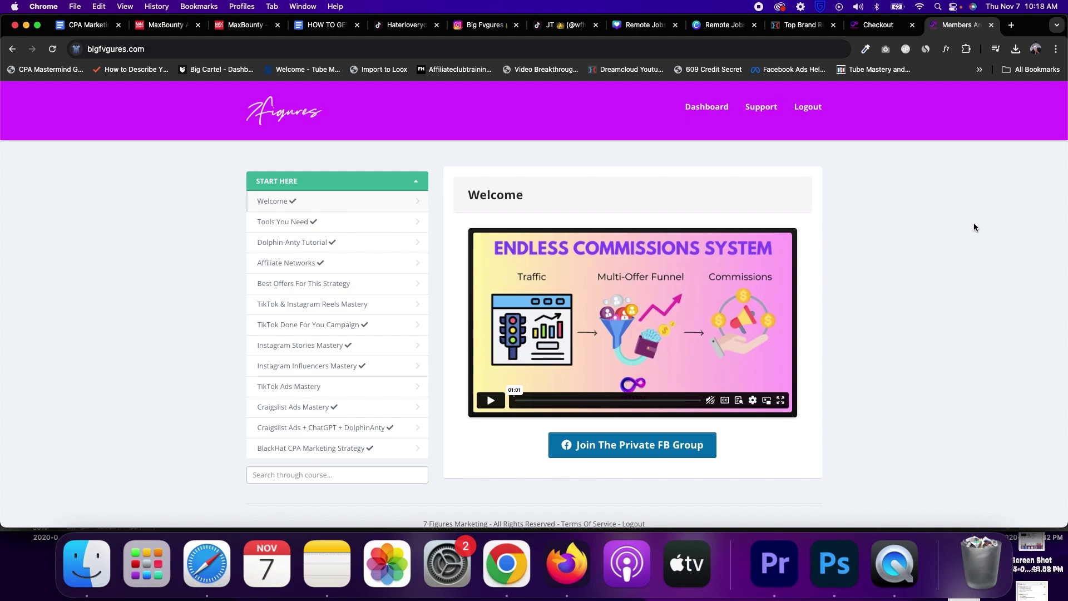
left_click(880, 34)
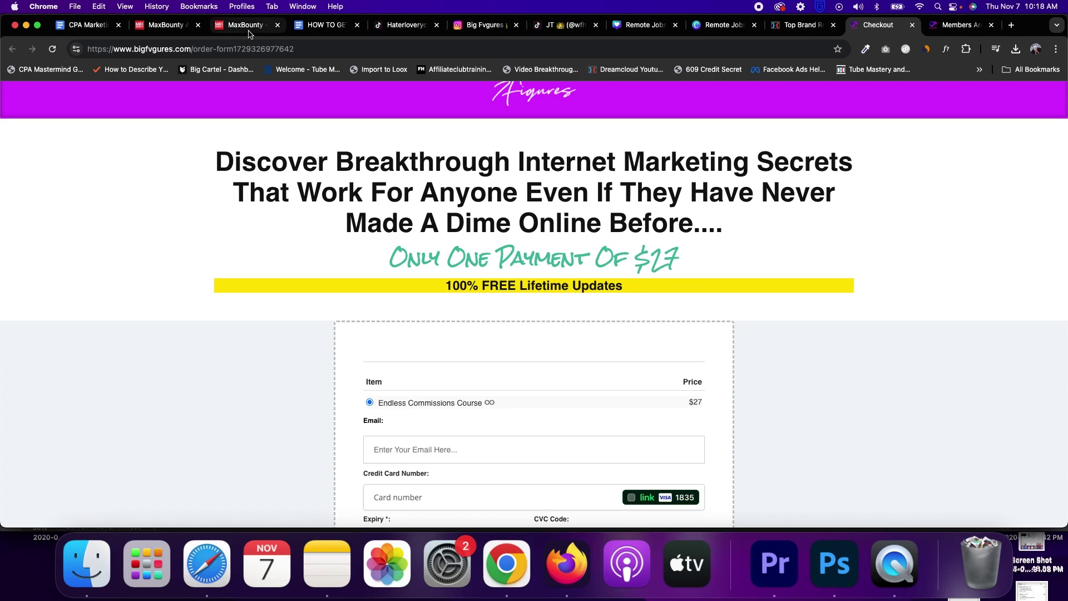
left_click(167, 25)
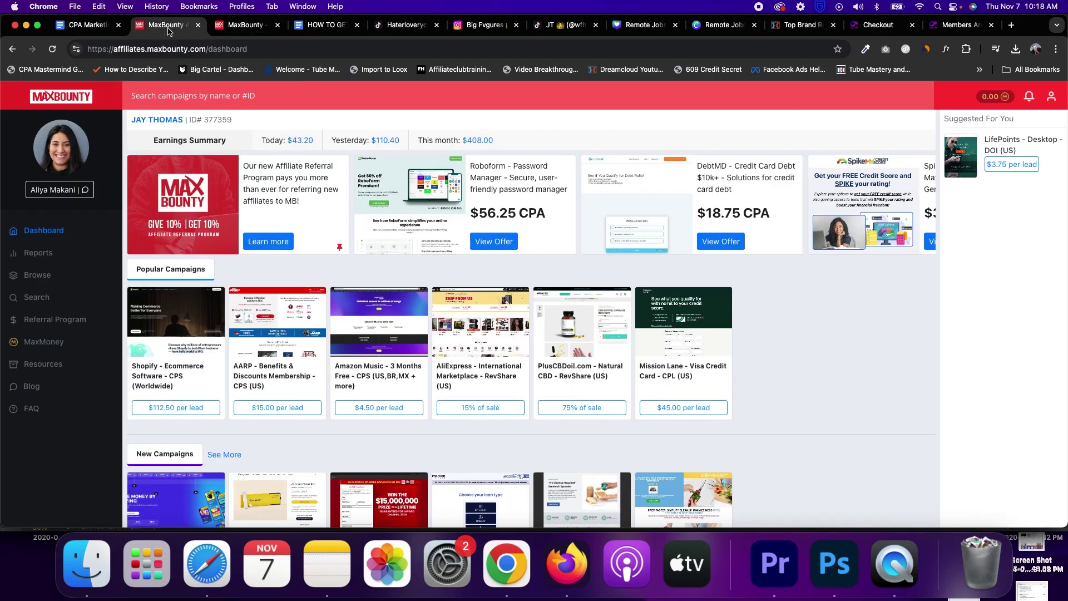